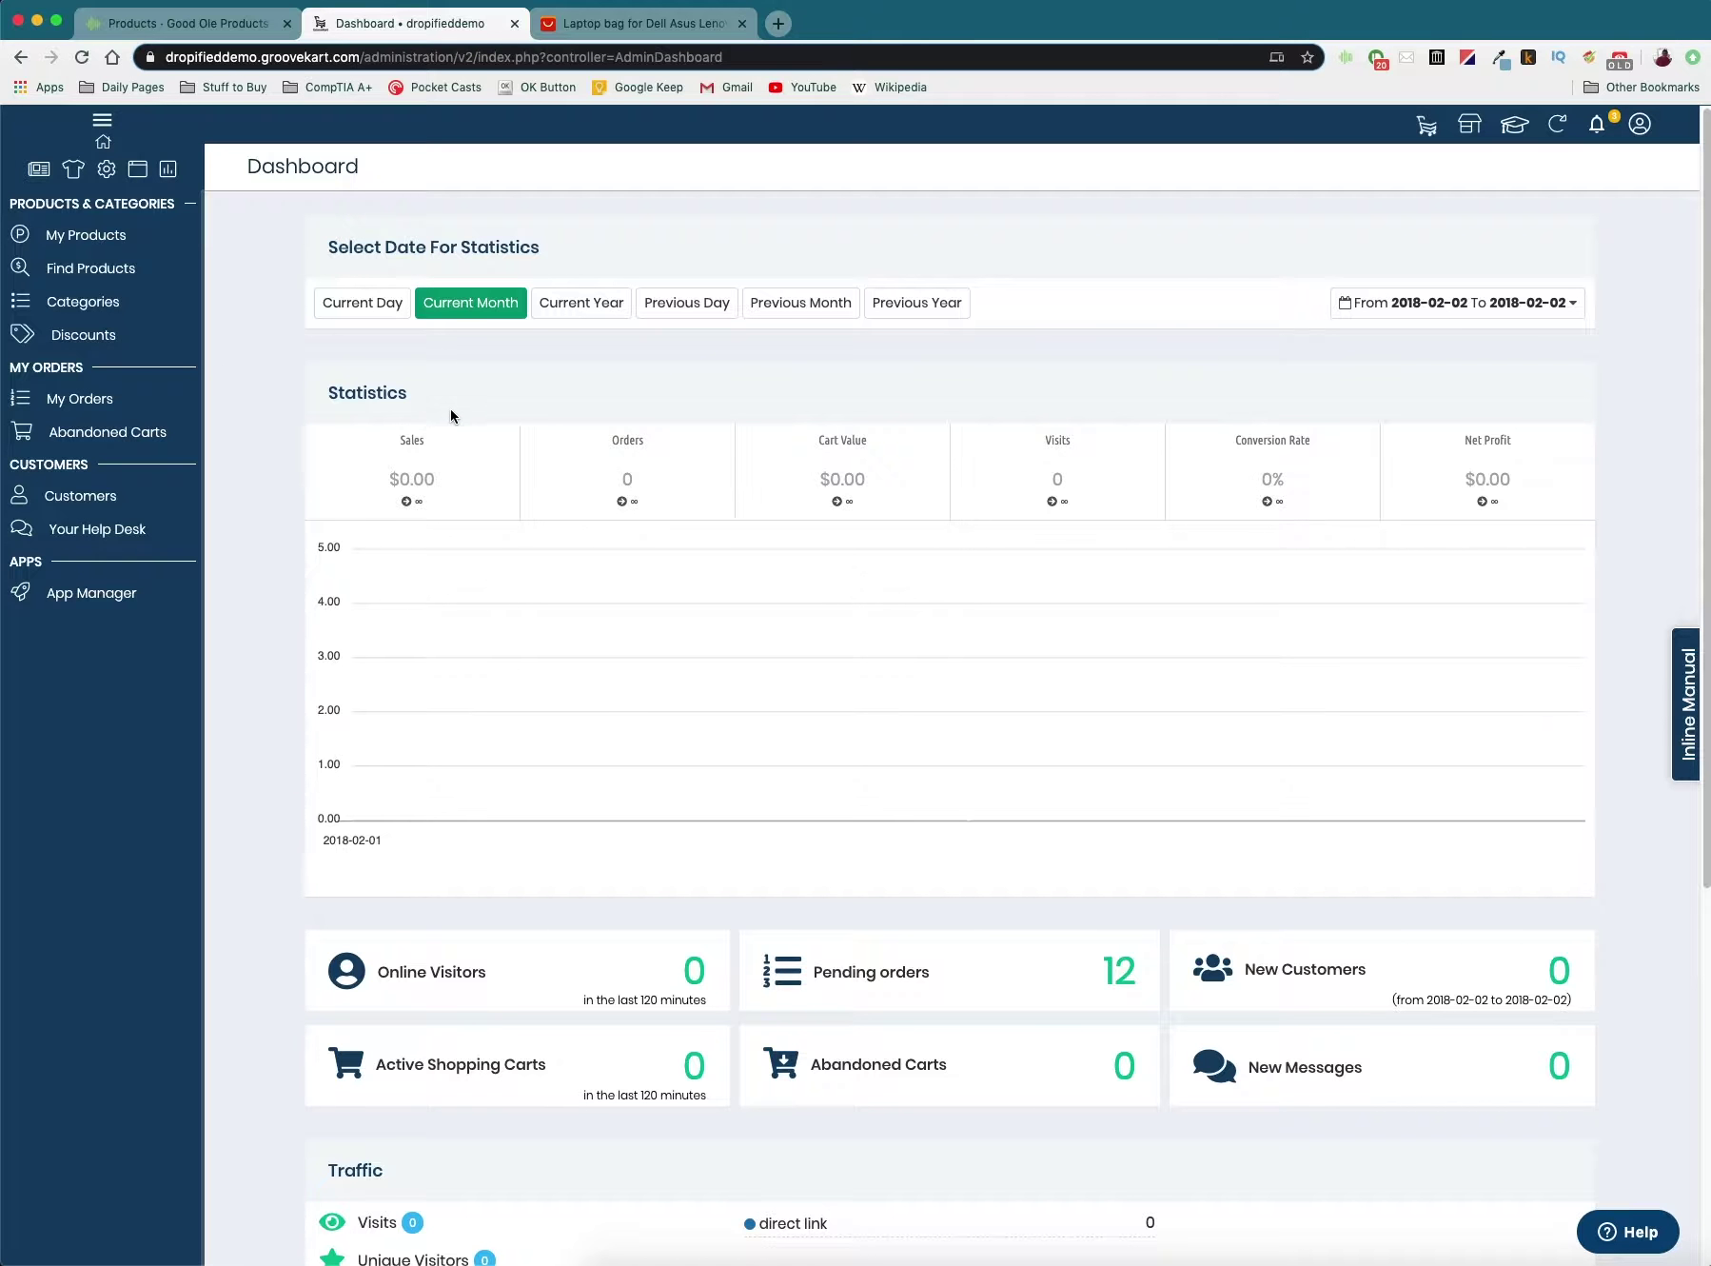
- Show the GrooveKart product list with the Laptop Case, then return to the Dropified Stores page
click(82, 239)
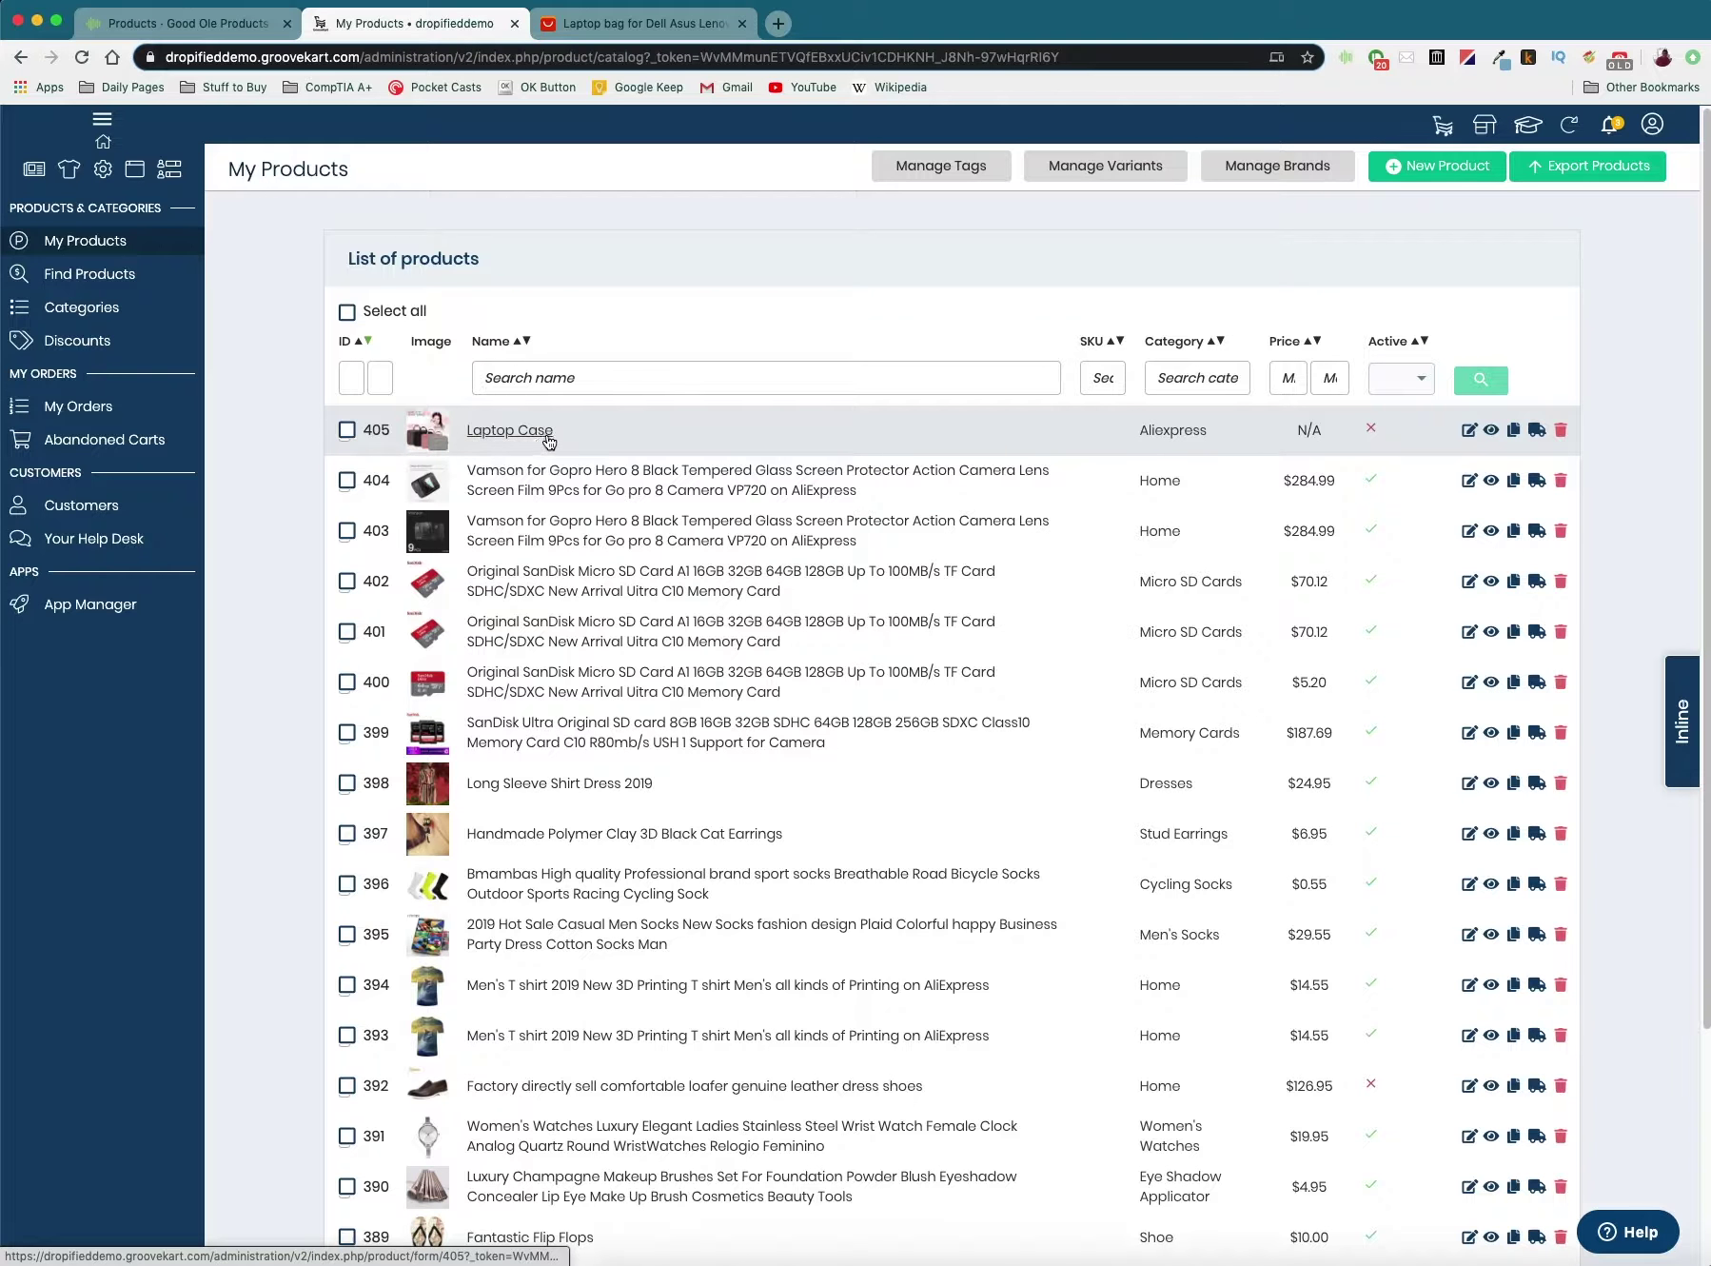
key(ctrl+shift+Tab)
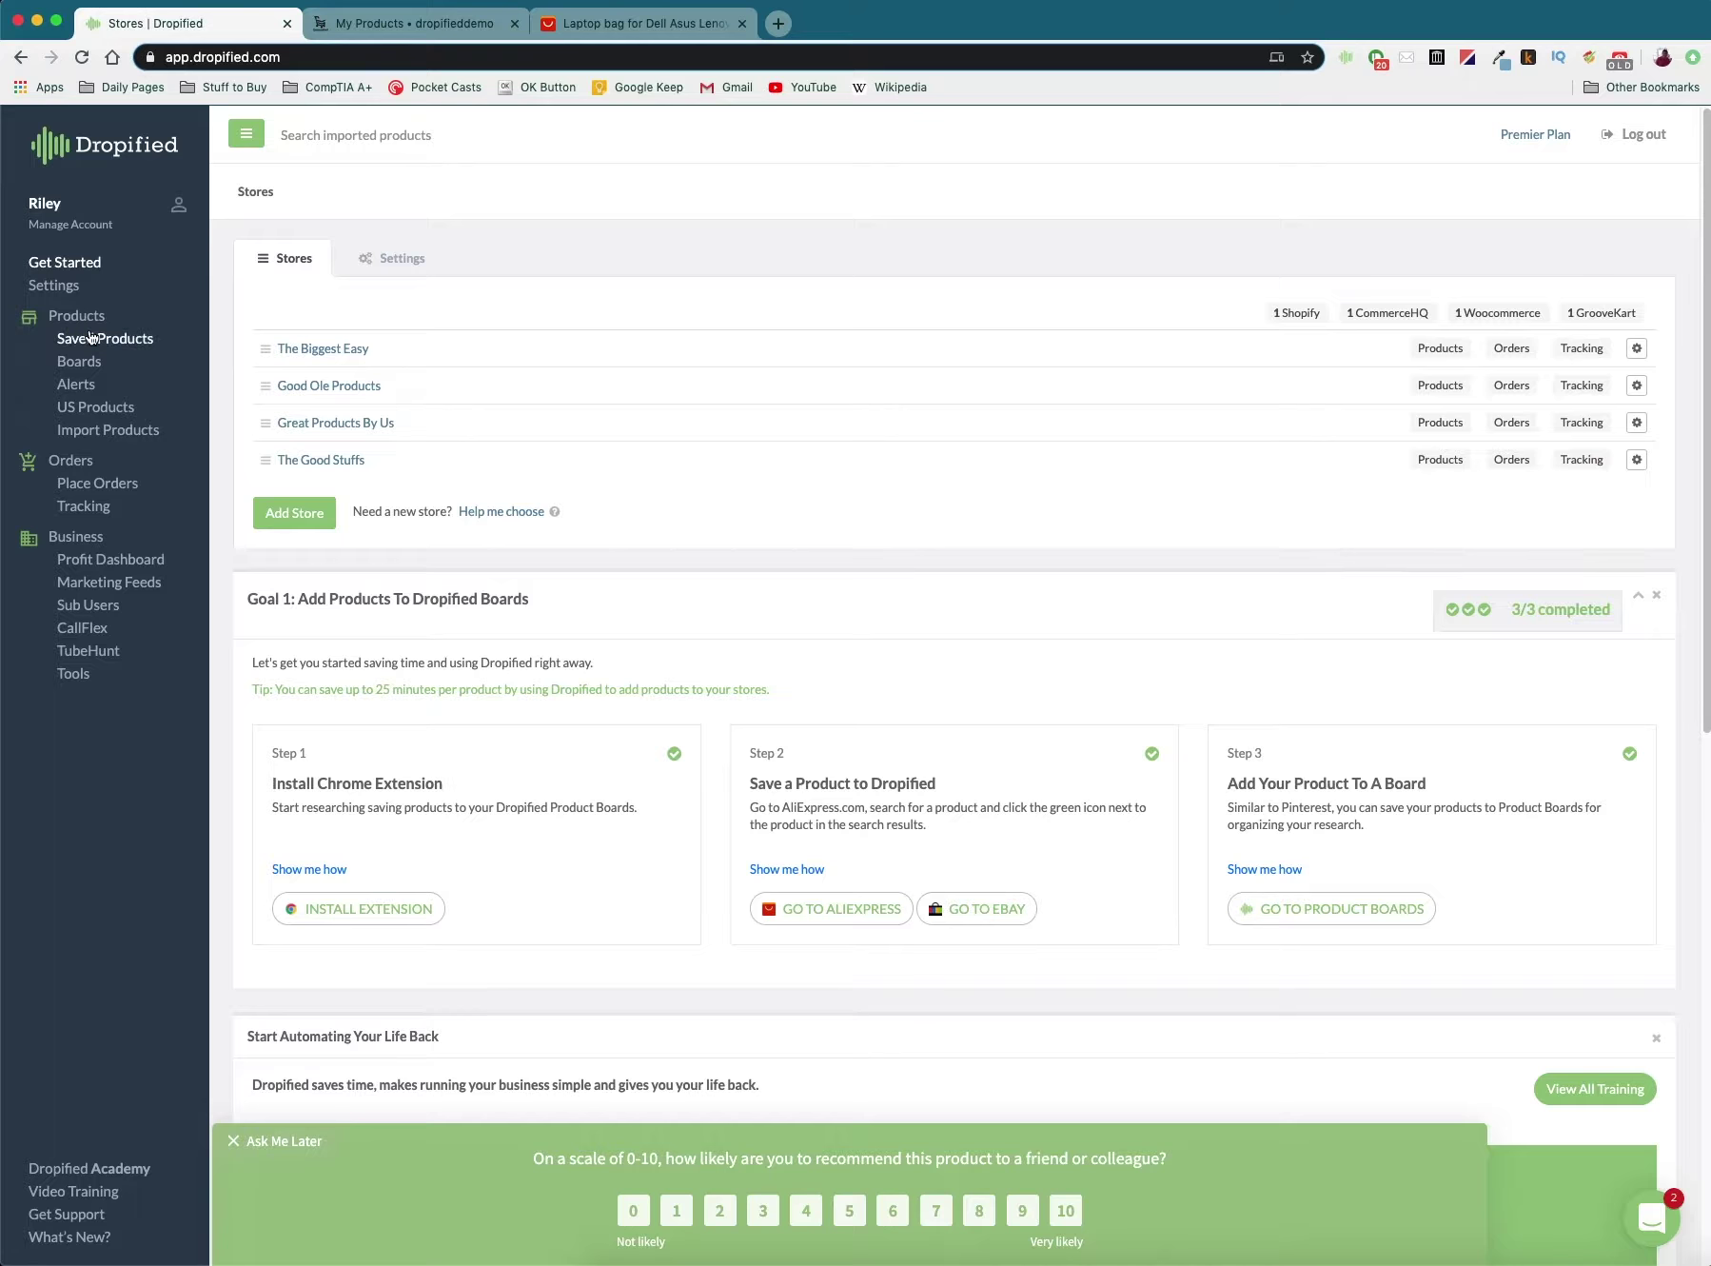
- Import Laptop Case from GrooveKart in the Good Ole Products saved products to open its supplier form
click(81, 346)
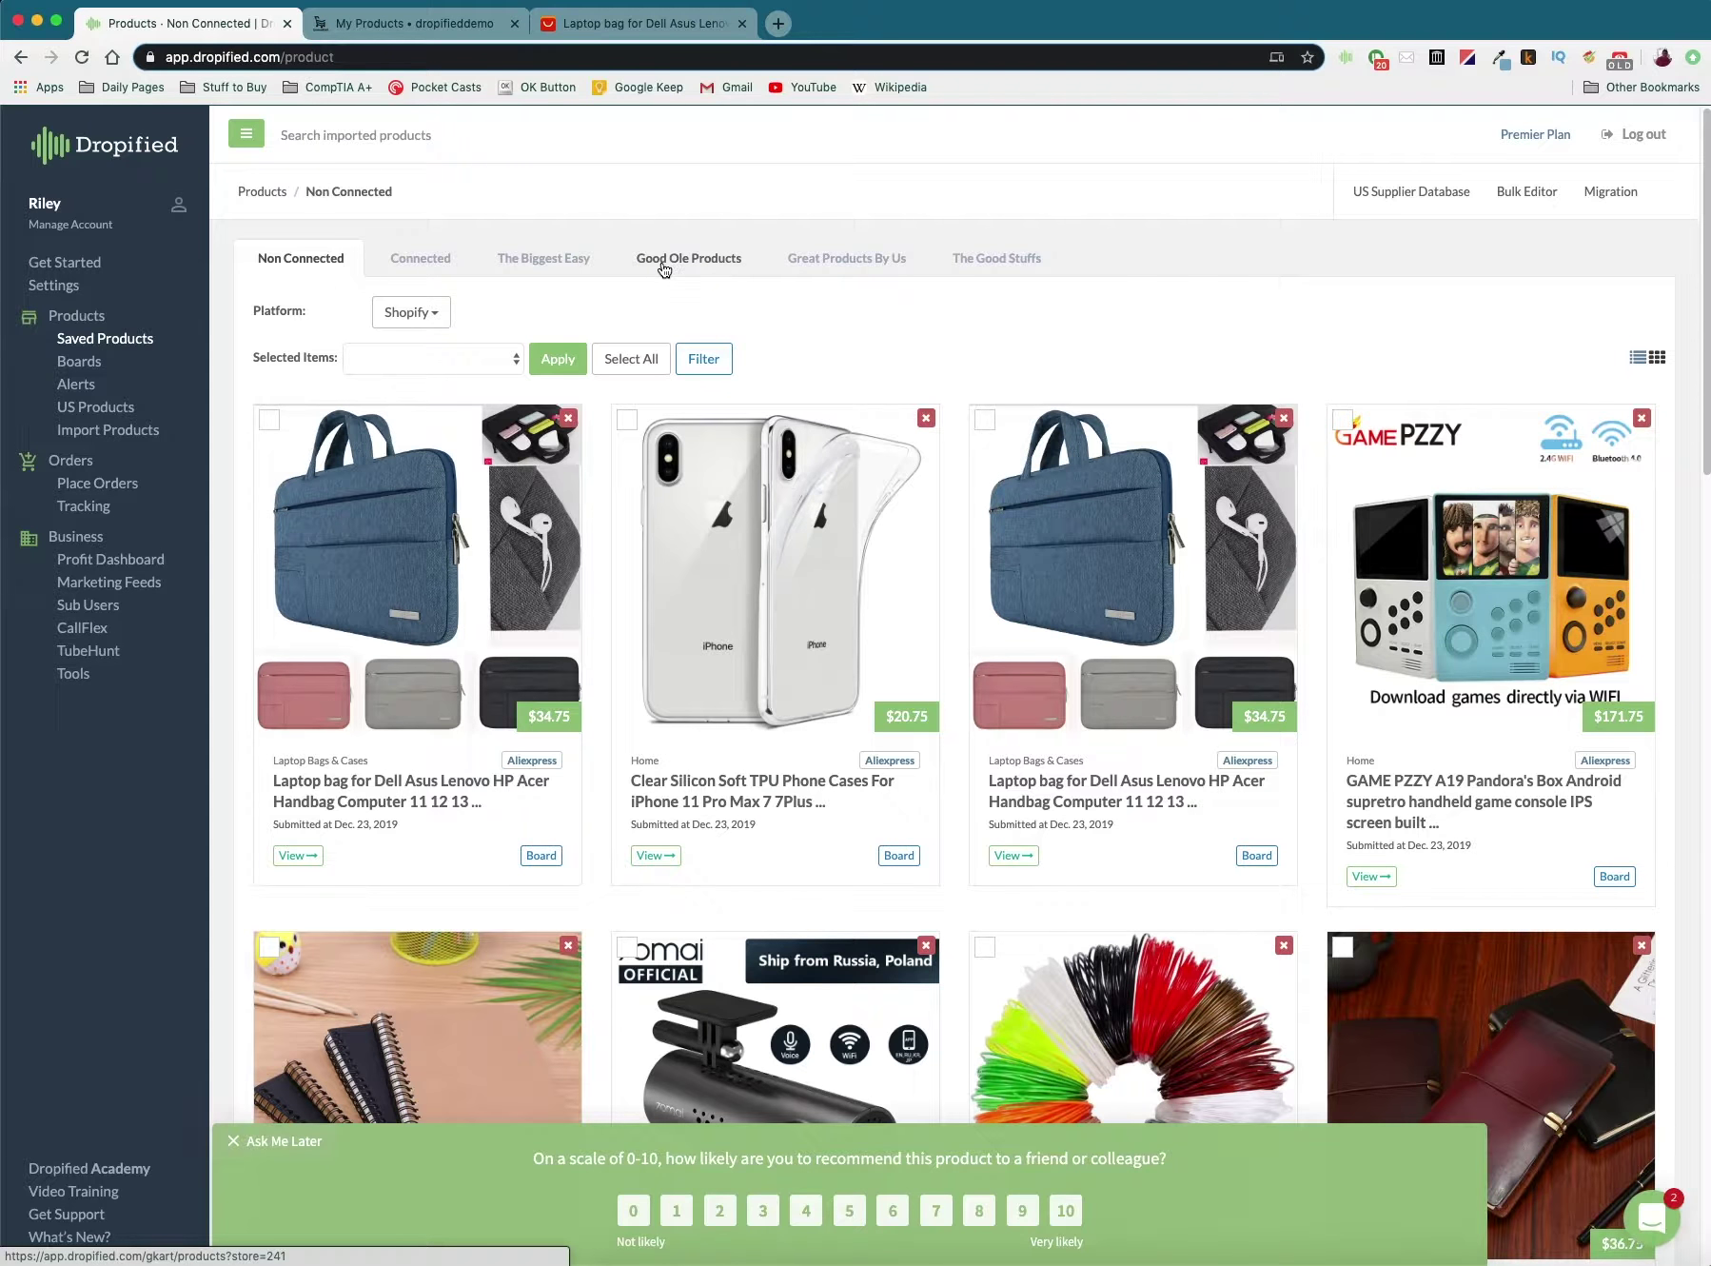
click(665, 267)
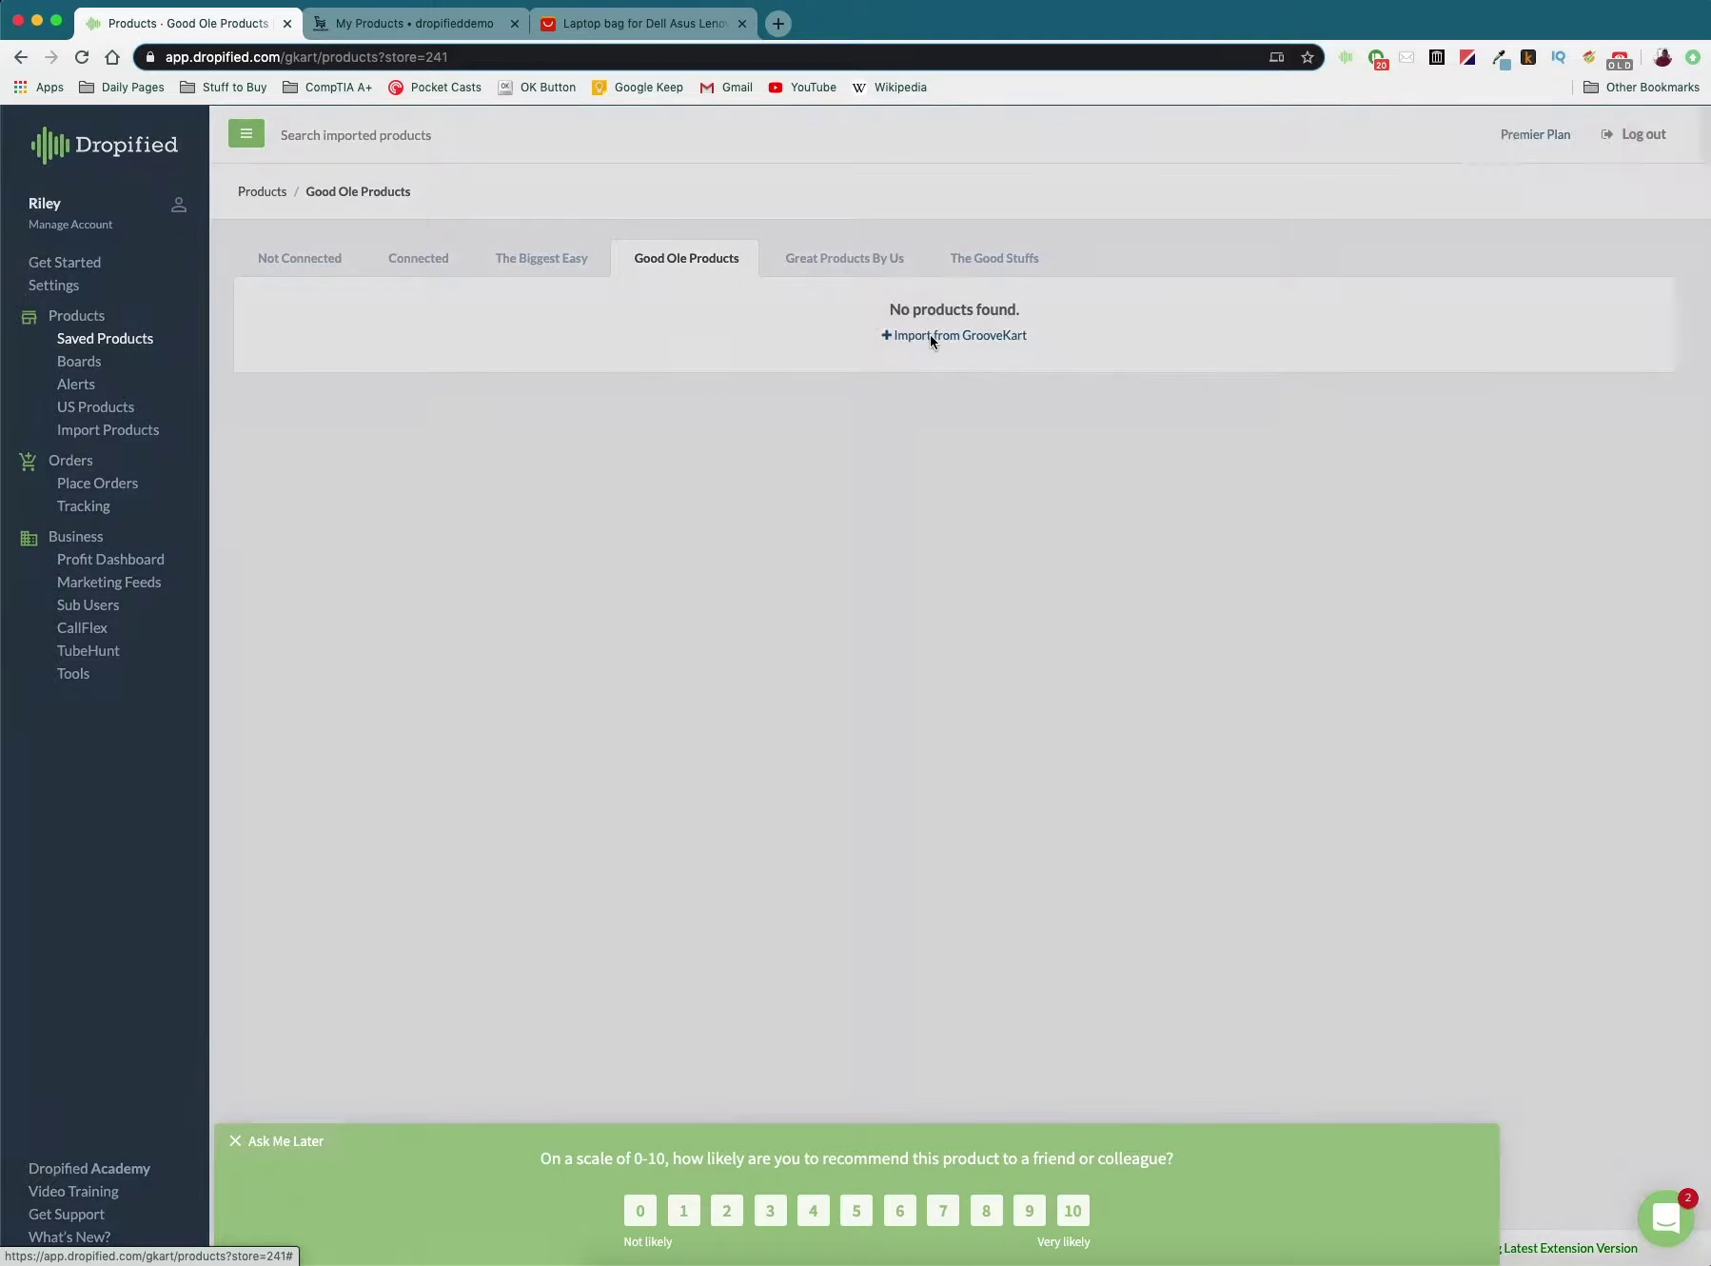
click(932, 342)
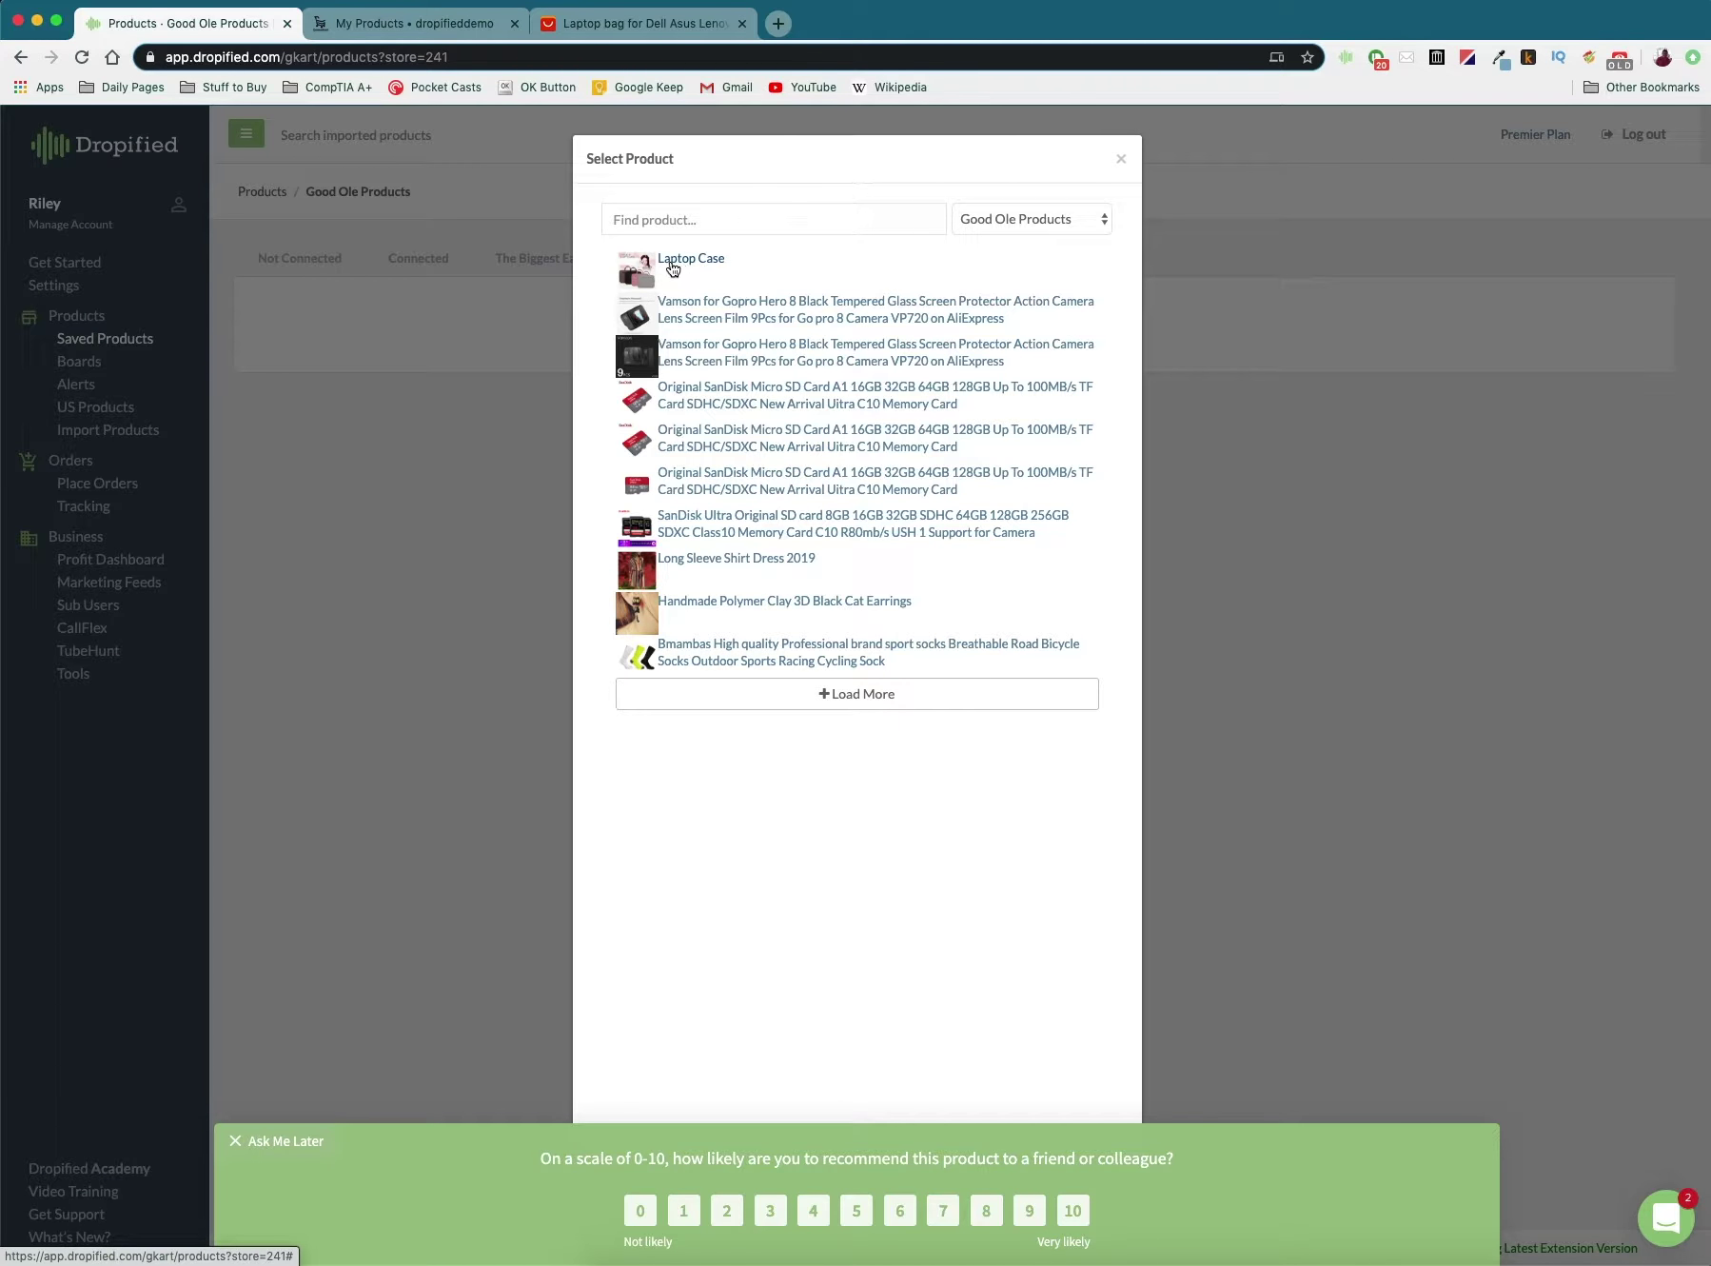
click(675, 266)
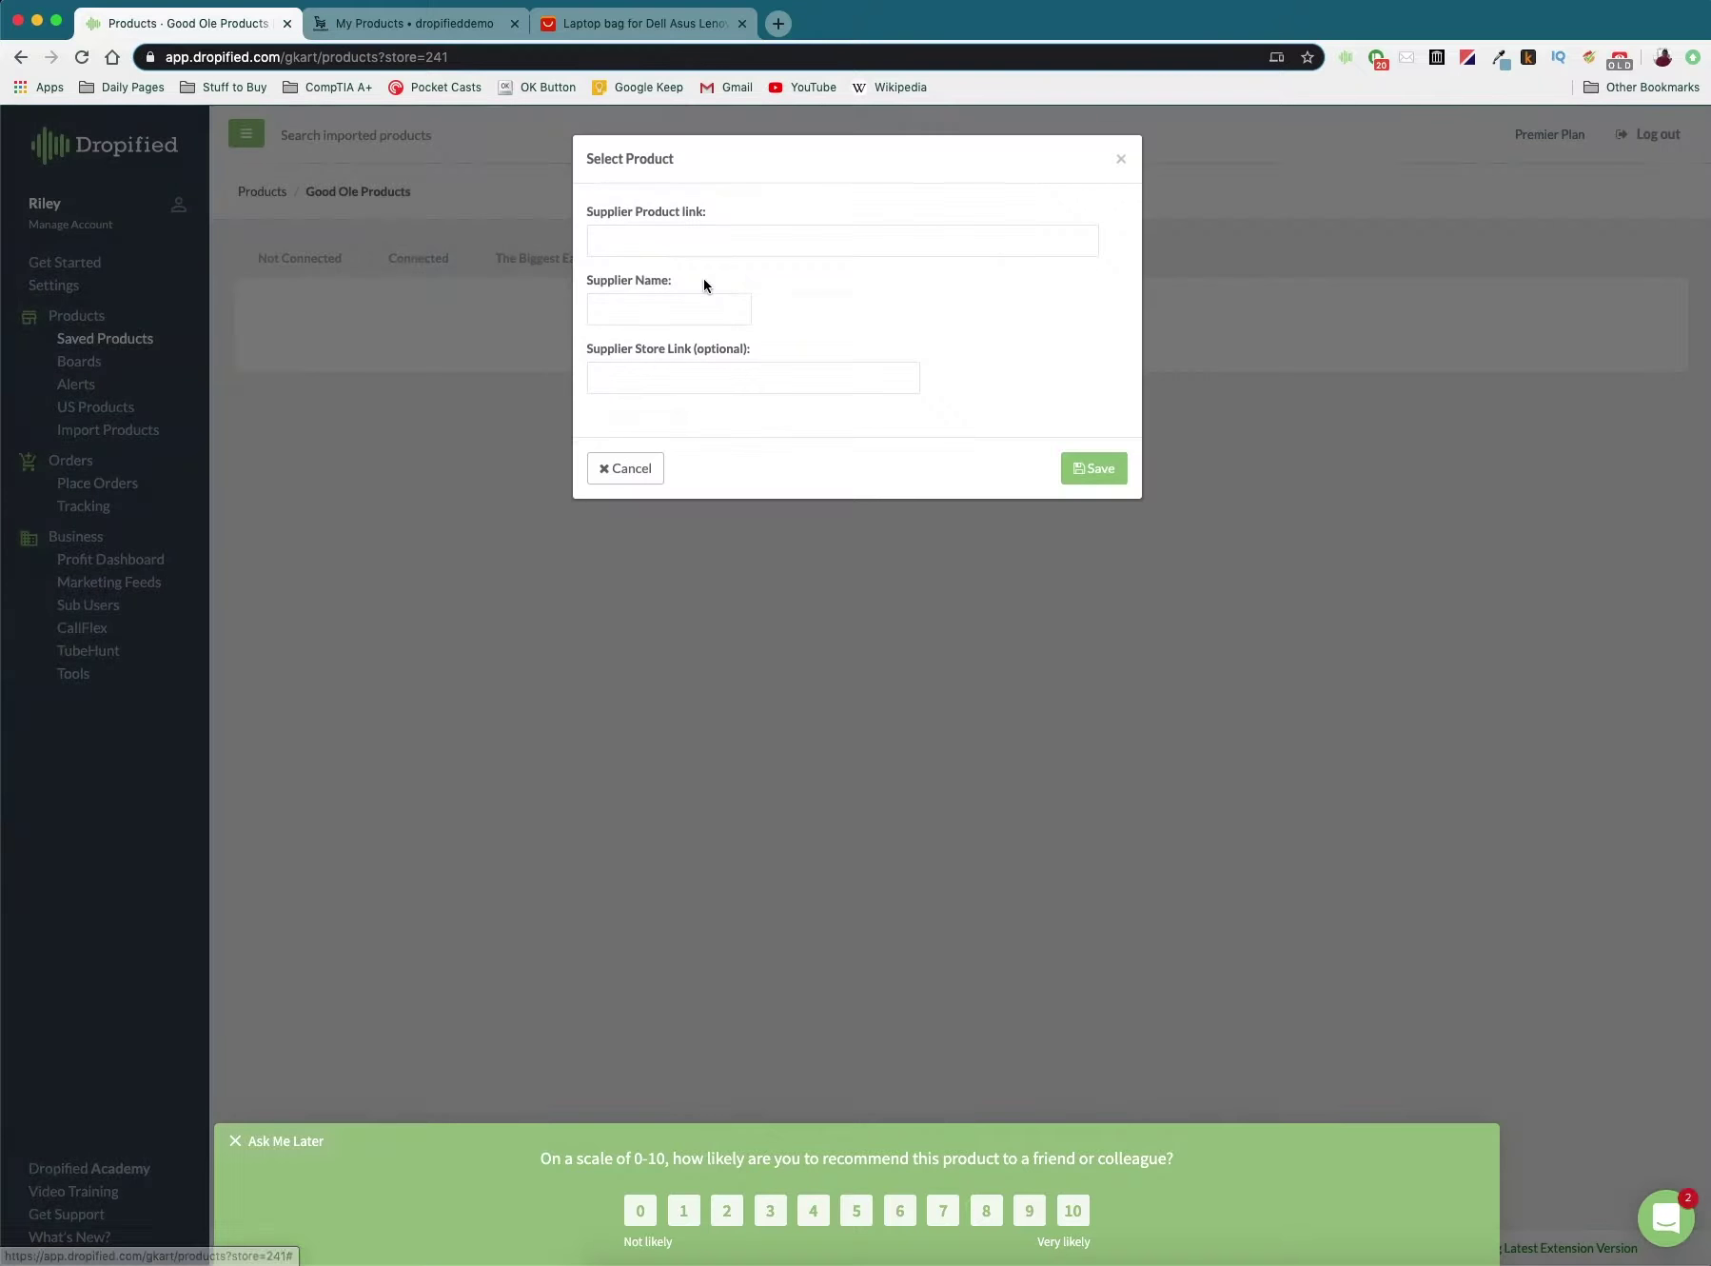
drag(584, 213, 715, 216)
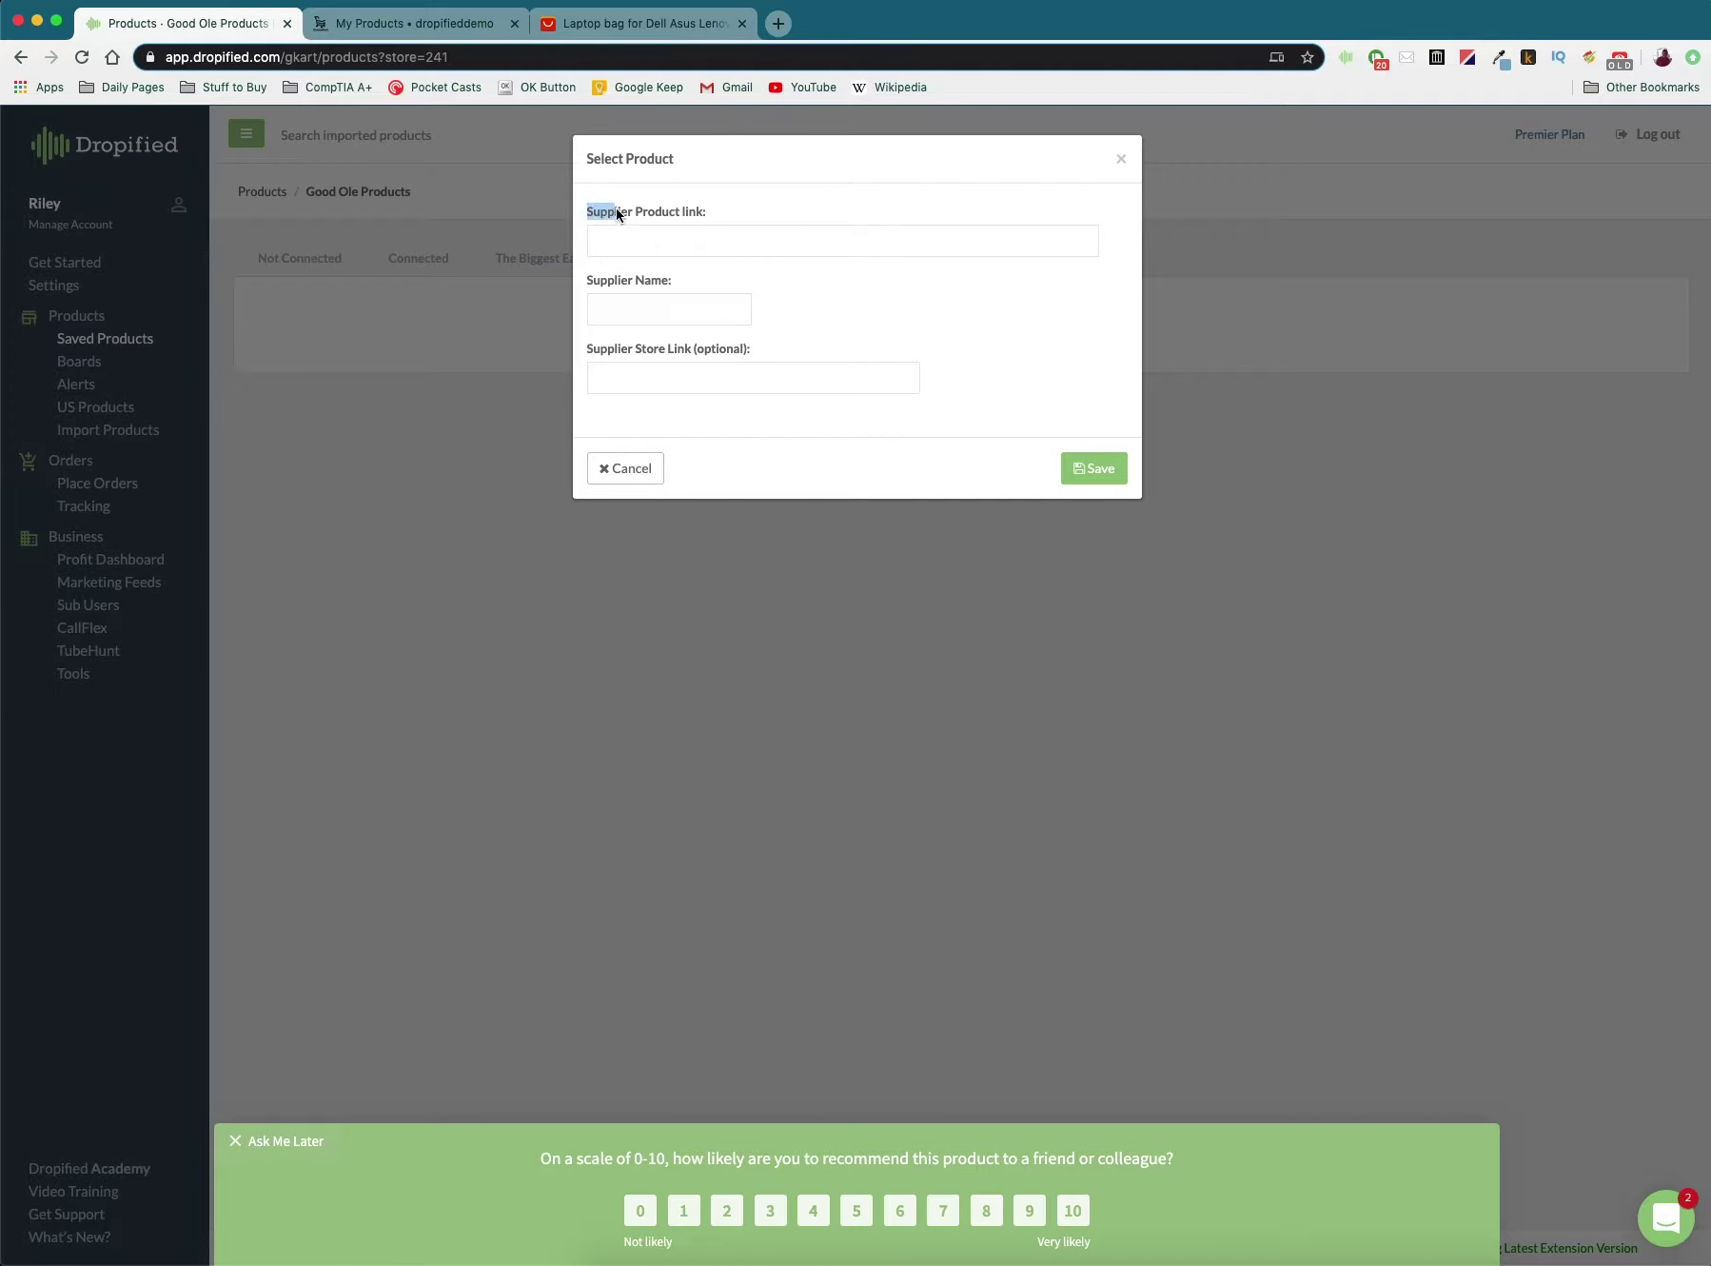
click(719, 217)
- Select the AliExpress laptop bag listing's page address for copying
click(606, 24)
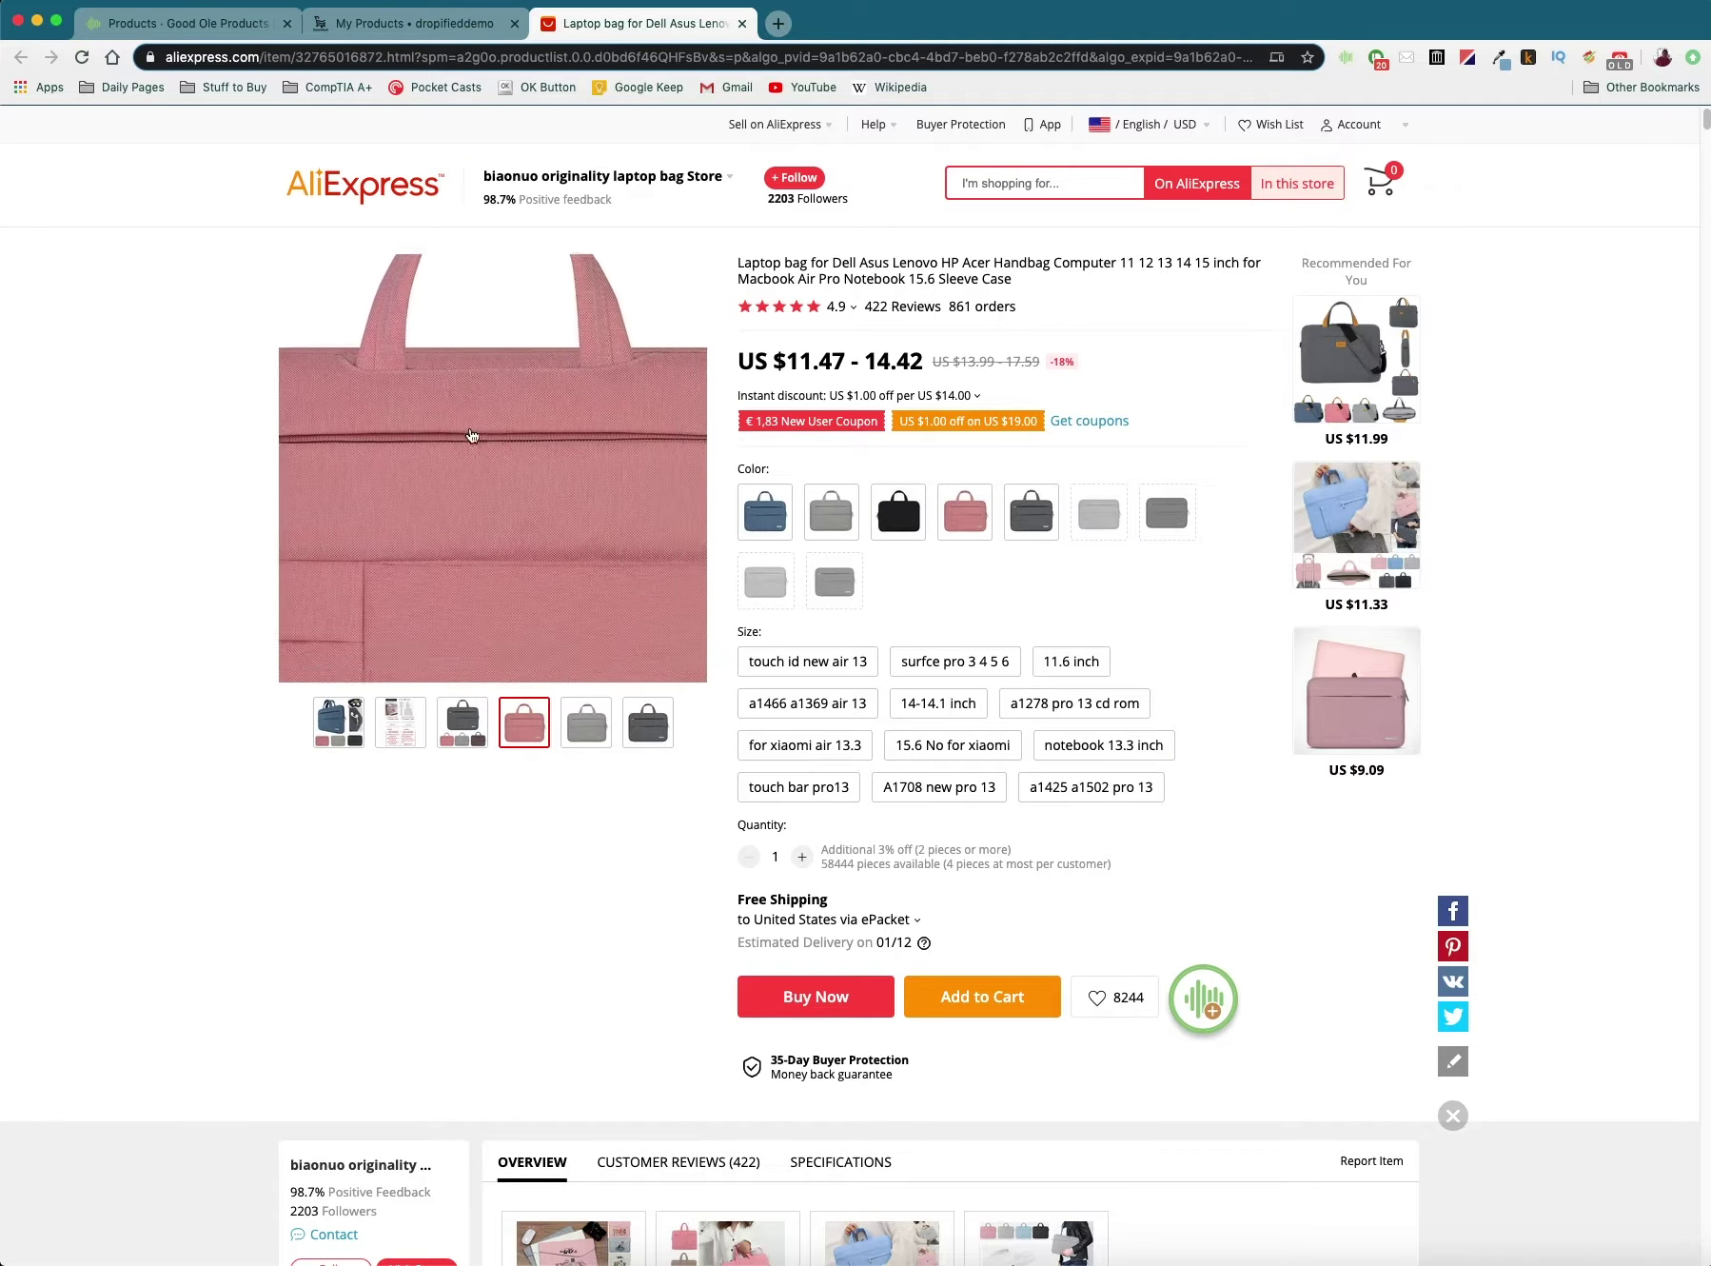
scroll(943, 724, down, 10)
scroll(942, 724, down, 7)
scroll(942, 724, down, 5)
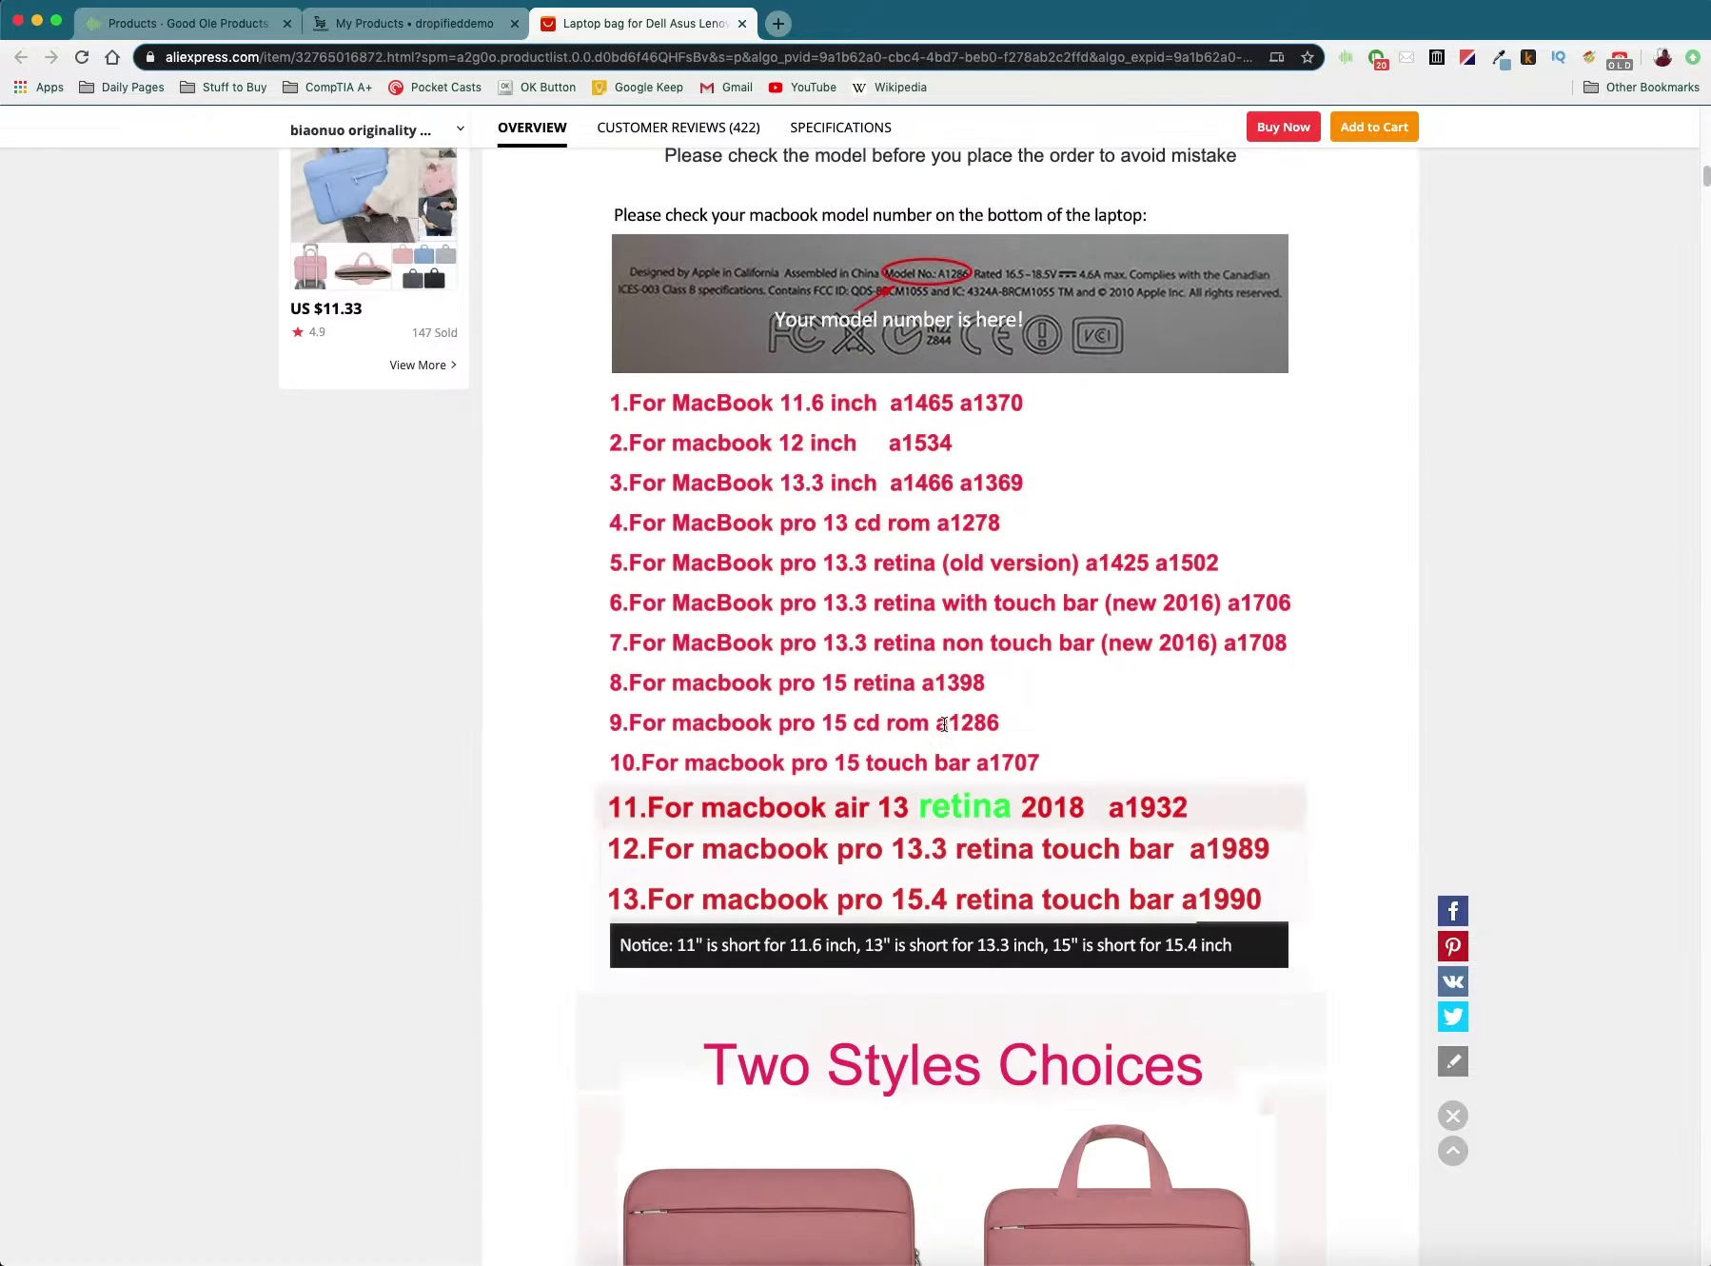
scroll(942, 722, down, 5)
scroll(943, 722, down, 3)
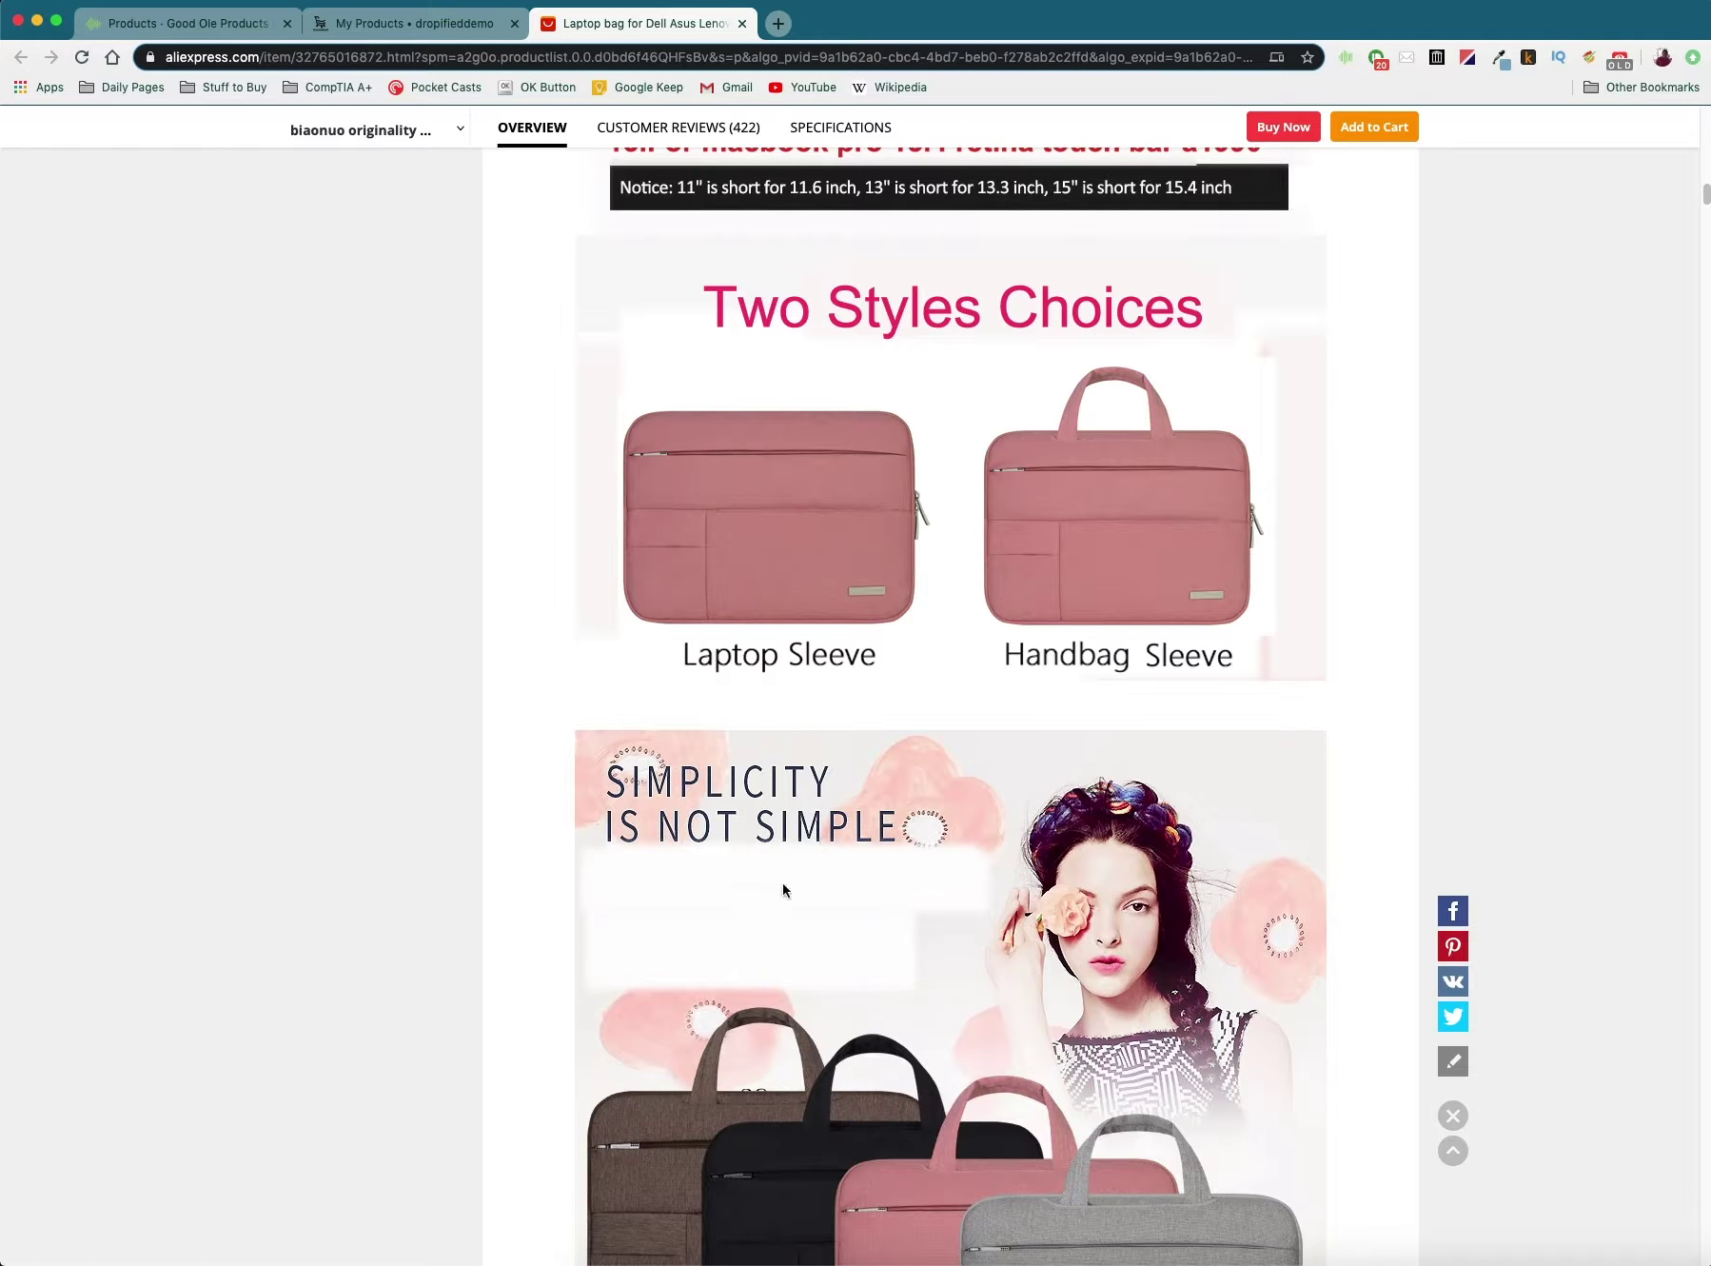
scroll(1243, 650, up, 20)
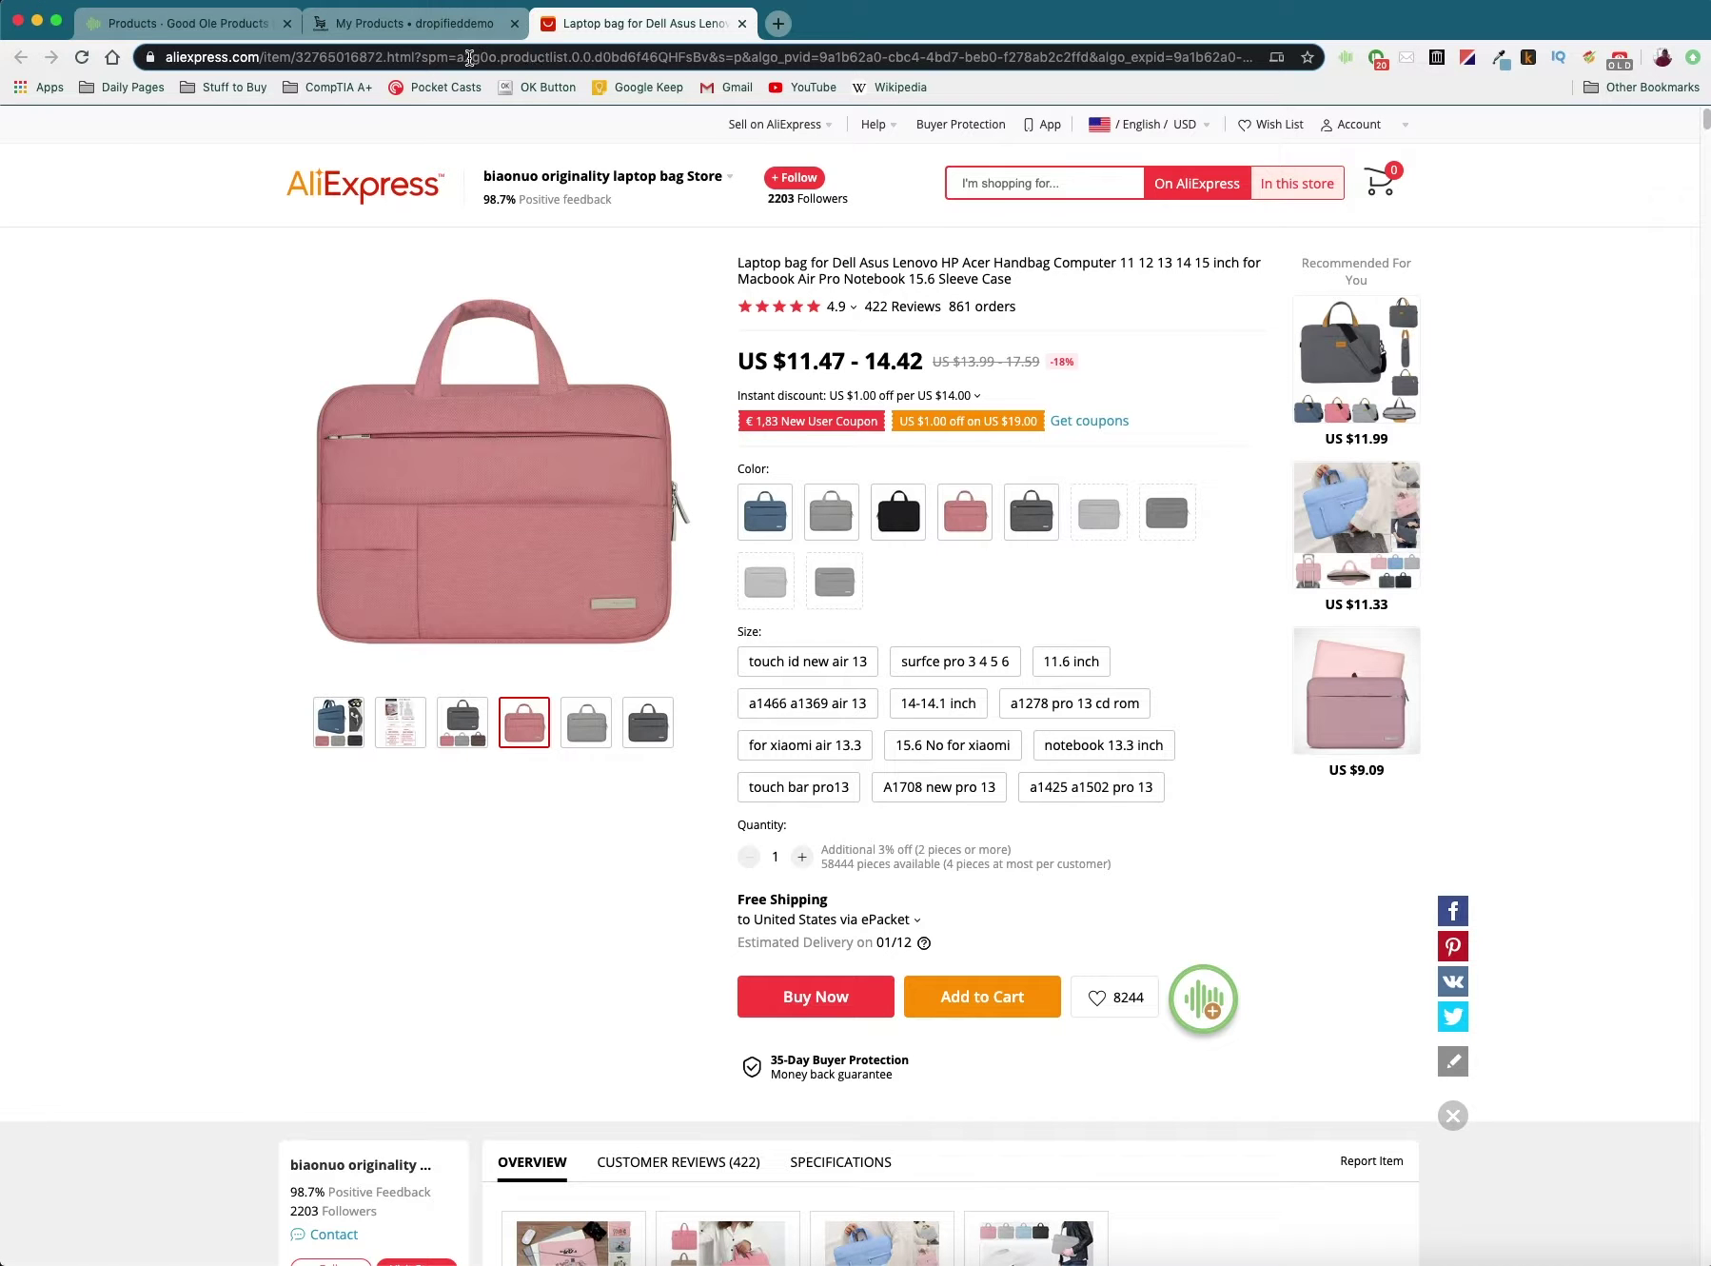
click(468, 58)
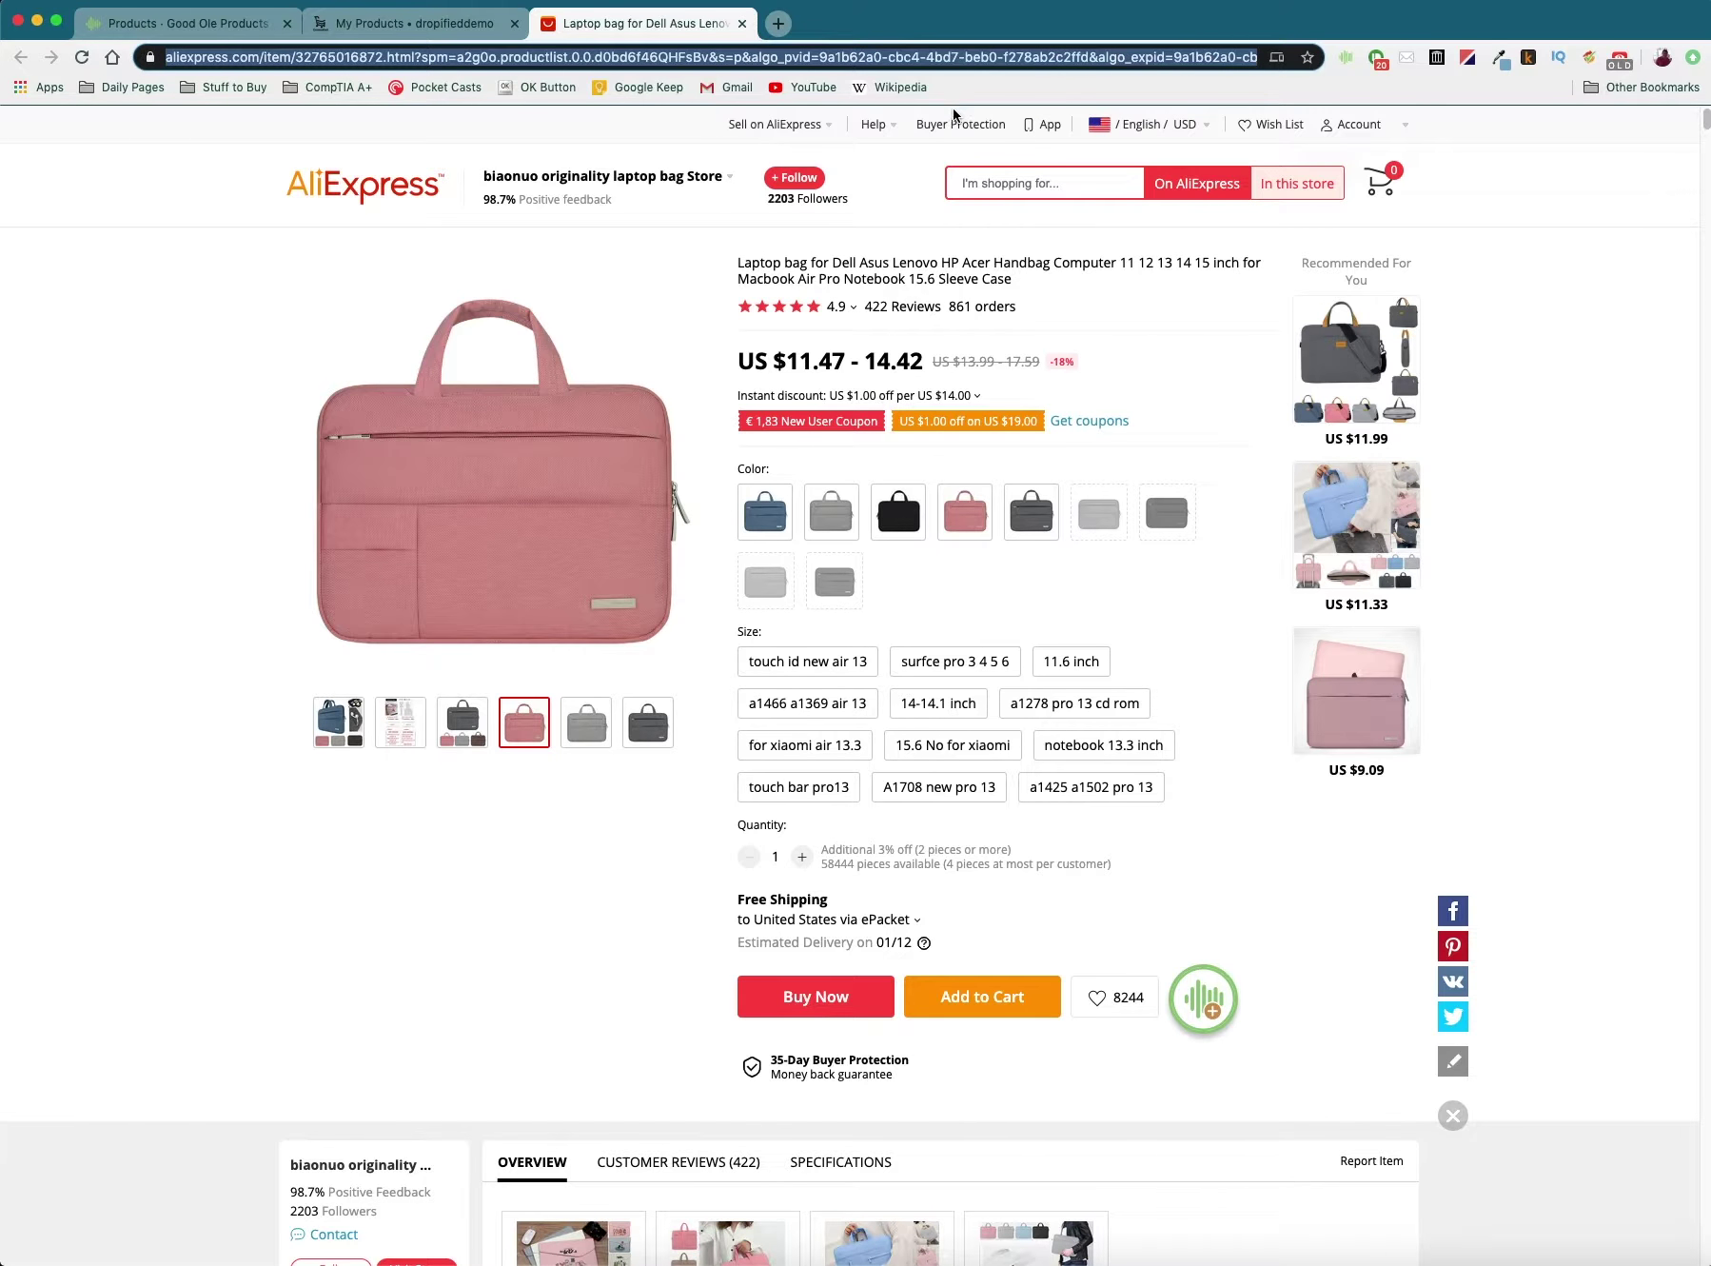
- Save the AliExpress link as supplier, retitle to 'The Best Laptop Case in the World', and update GrooveKart
key(ctrl+1)
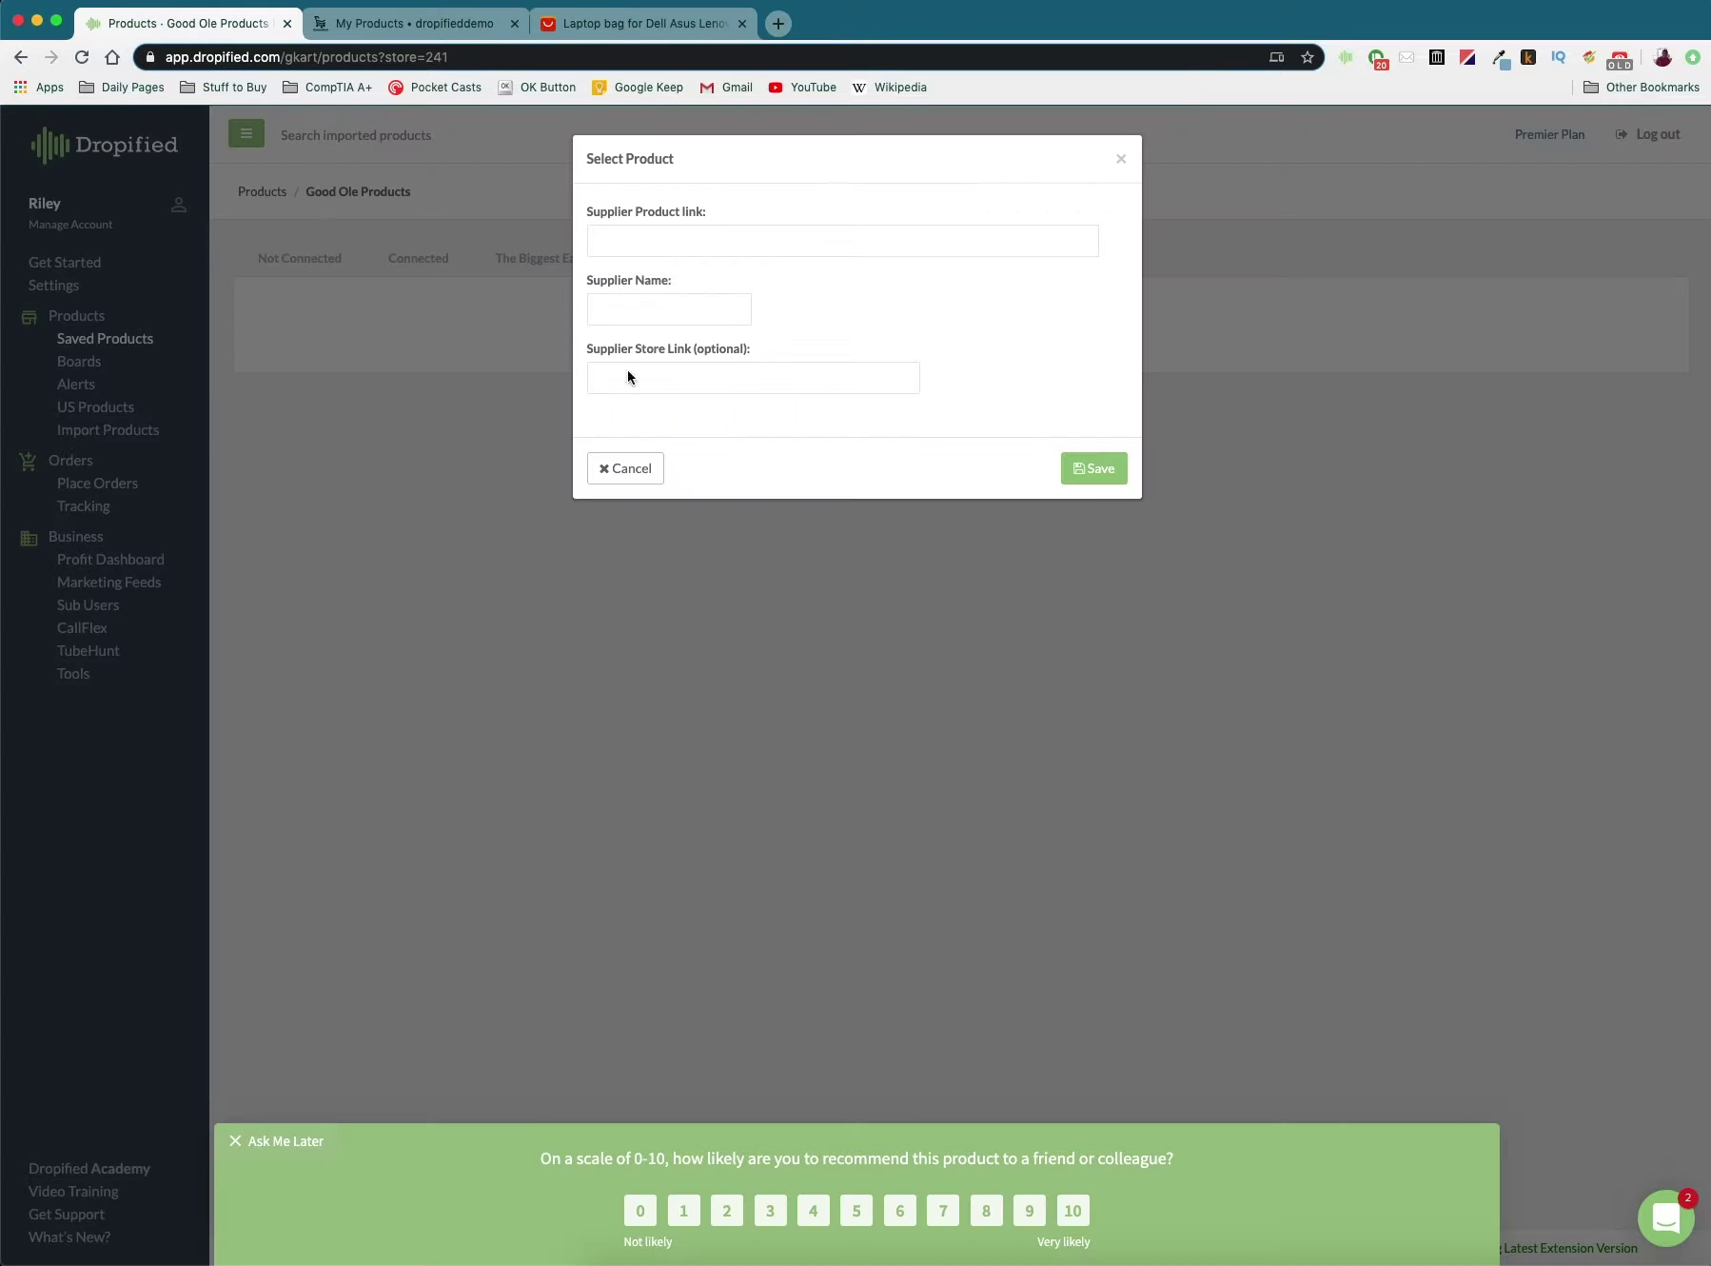
click(676, 247)
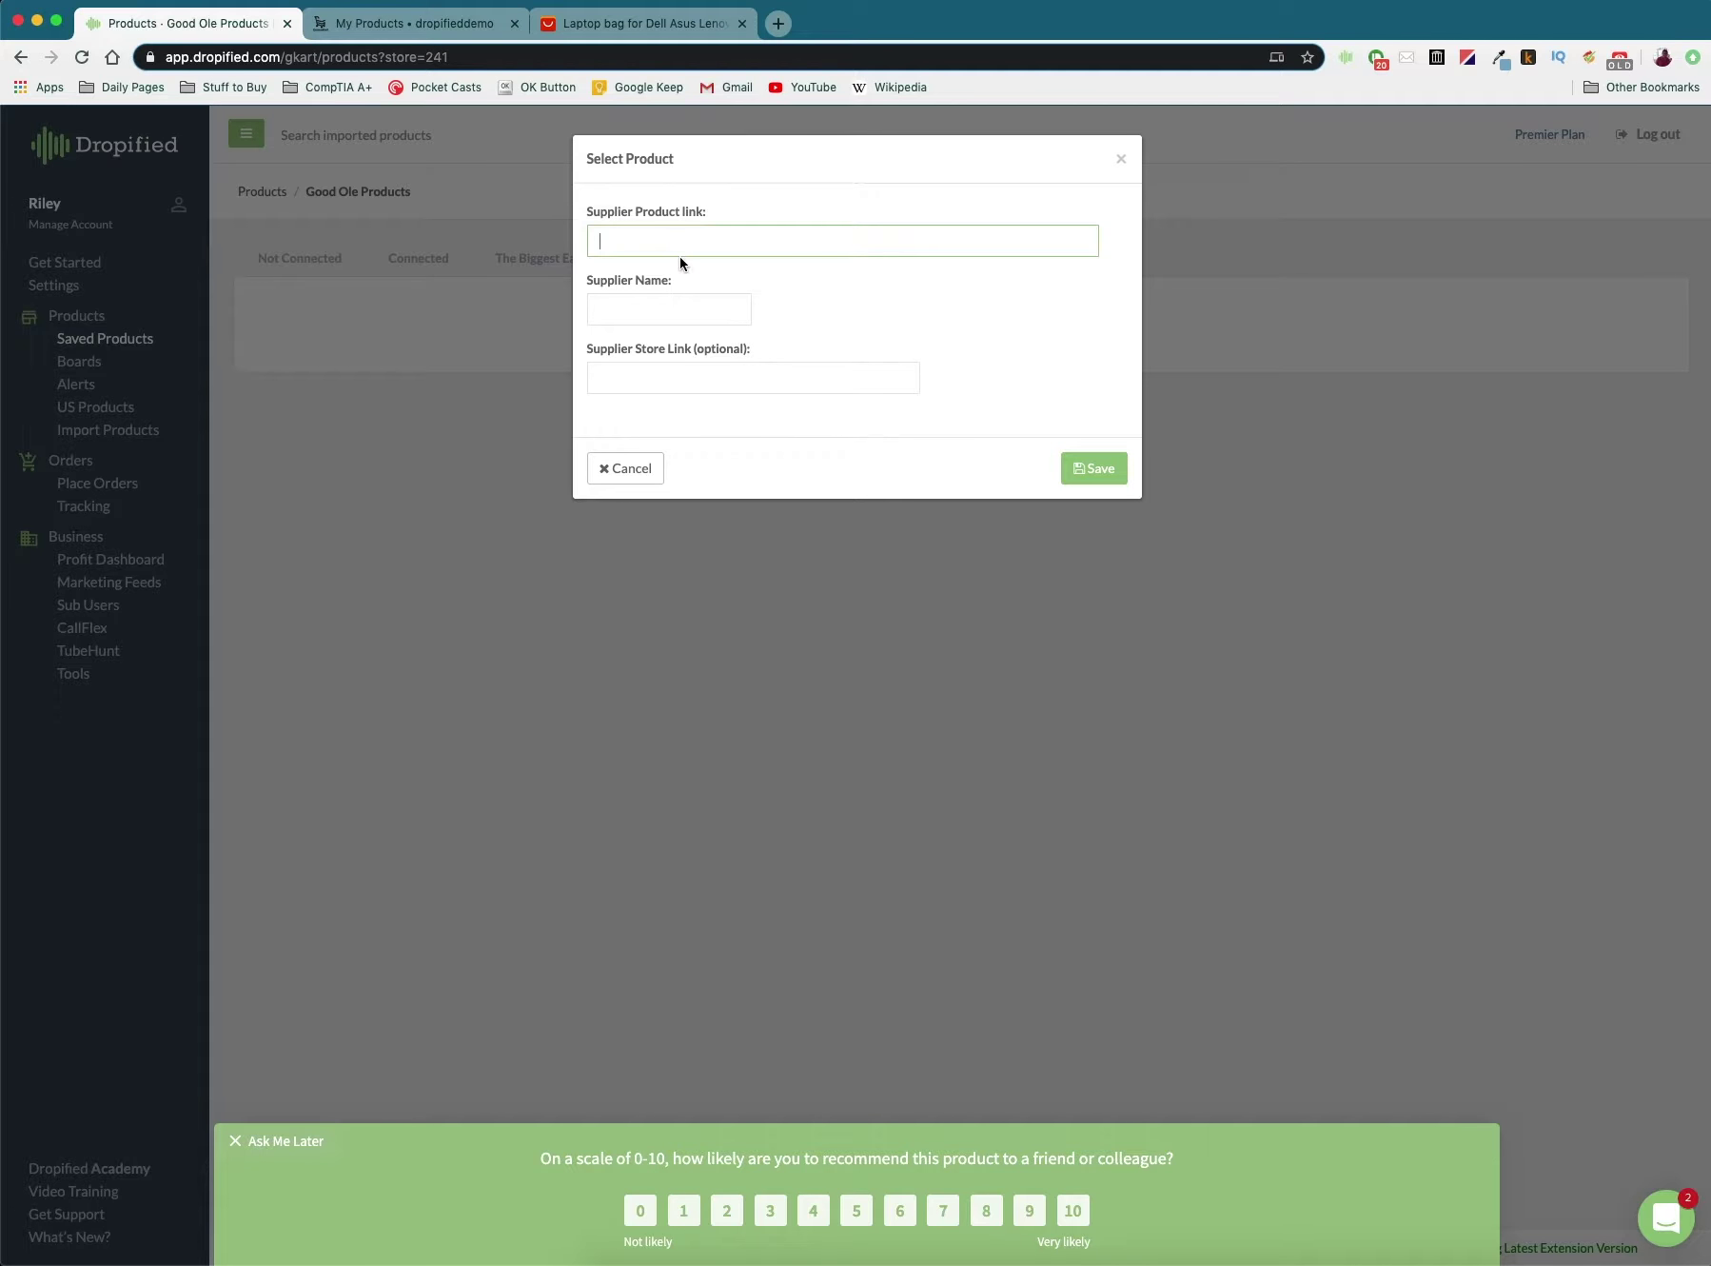
key(ctrl+v)
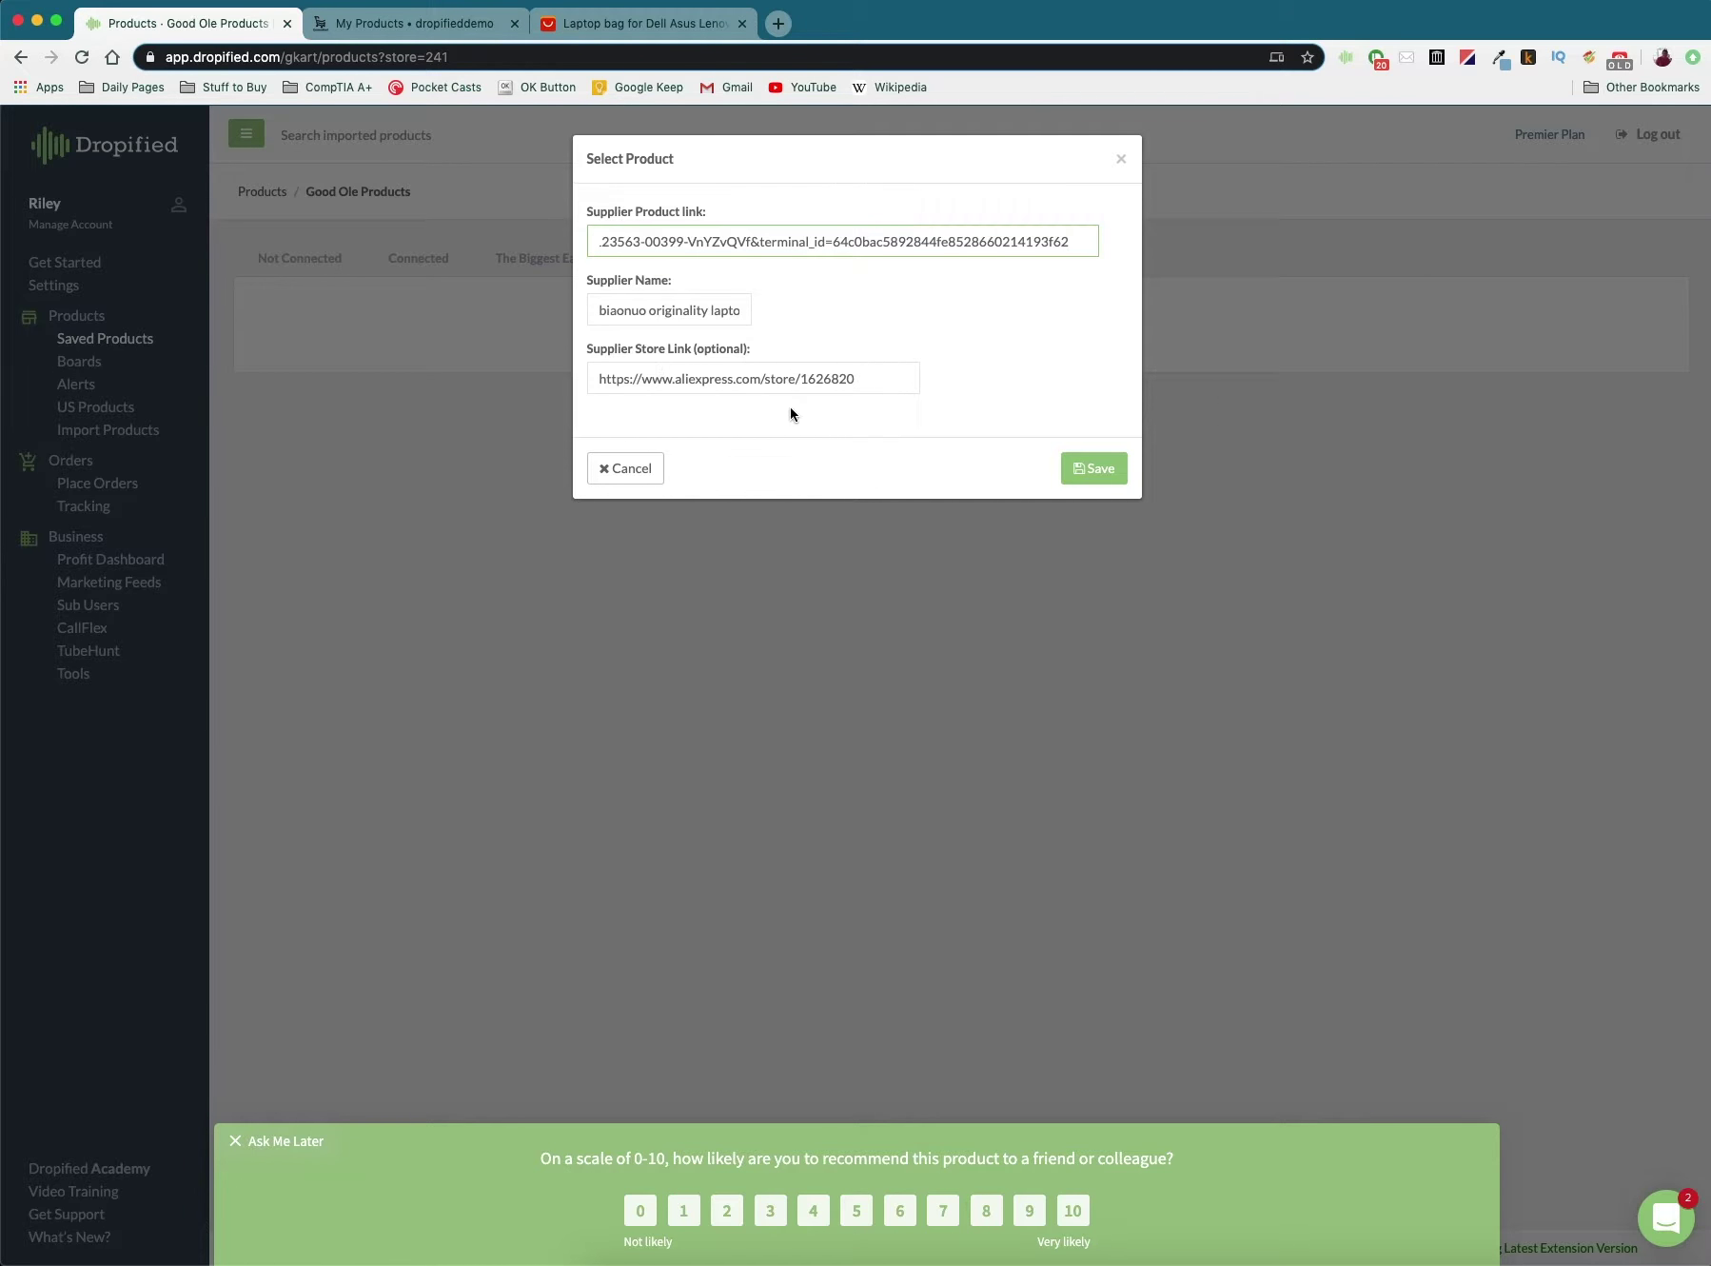
click(1078, 470)
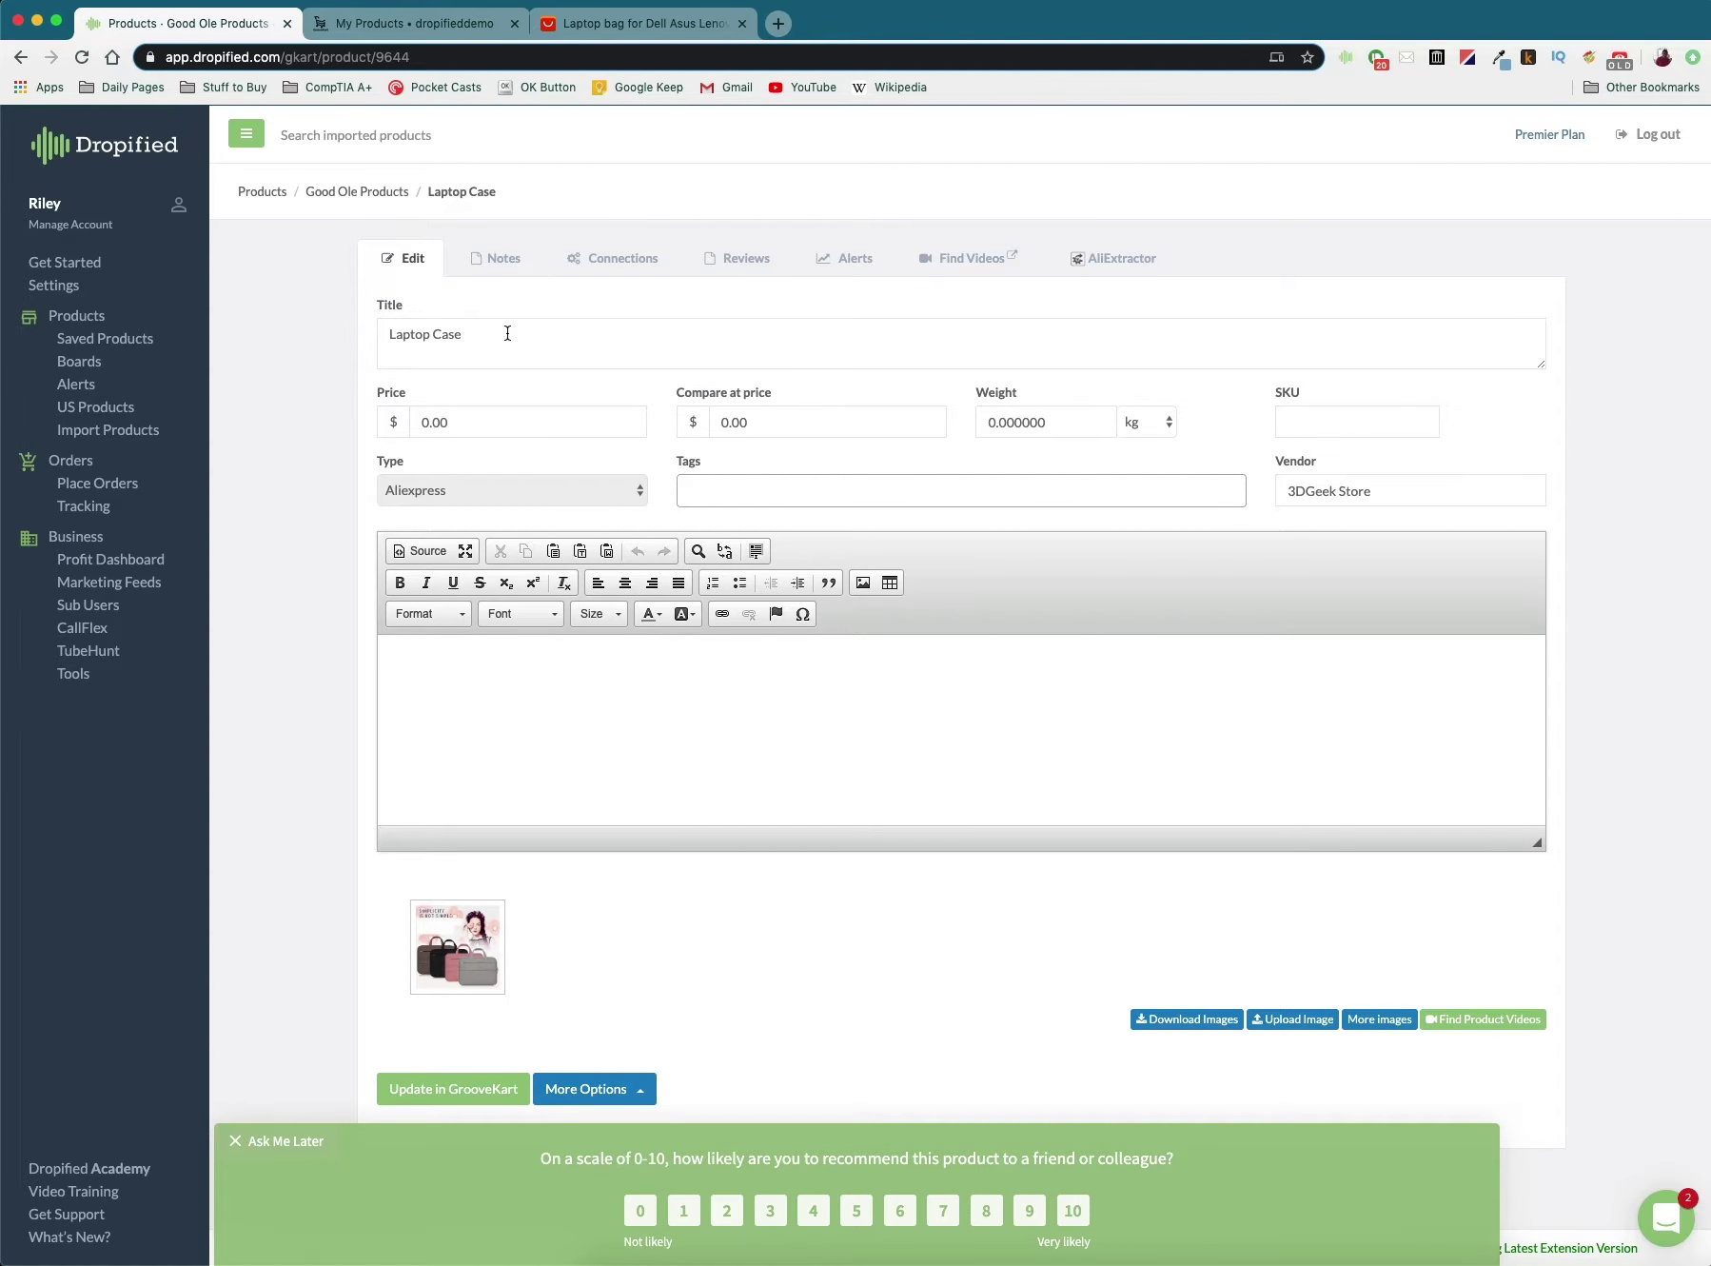
drag(505, 335, 386, 334)
text(The Best)
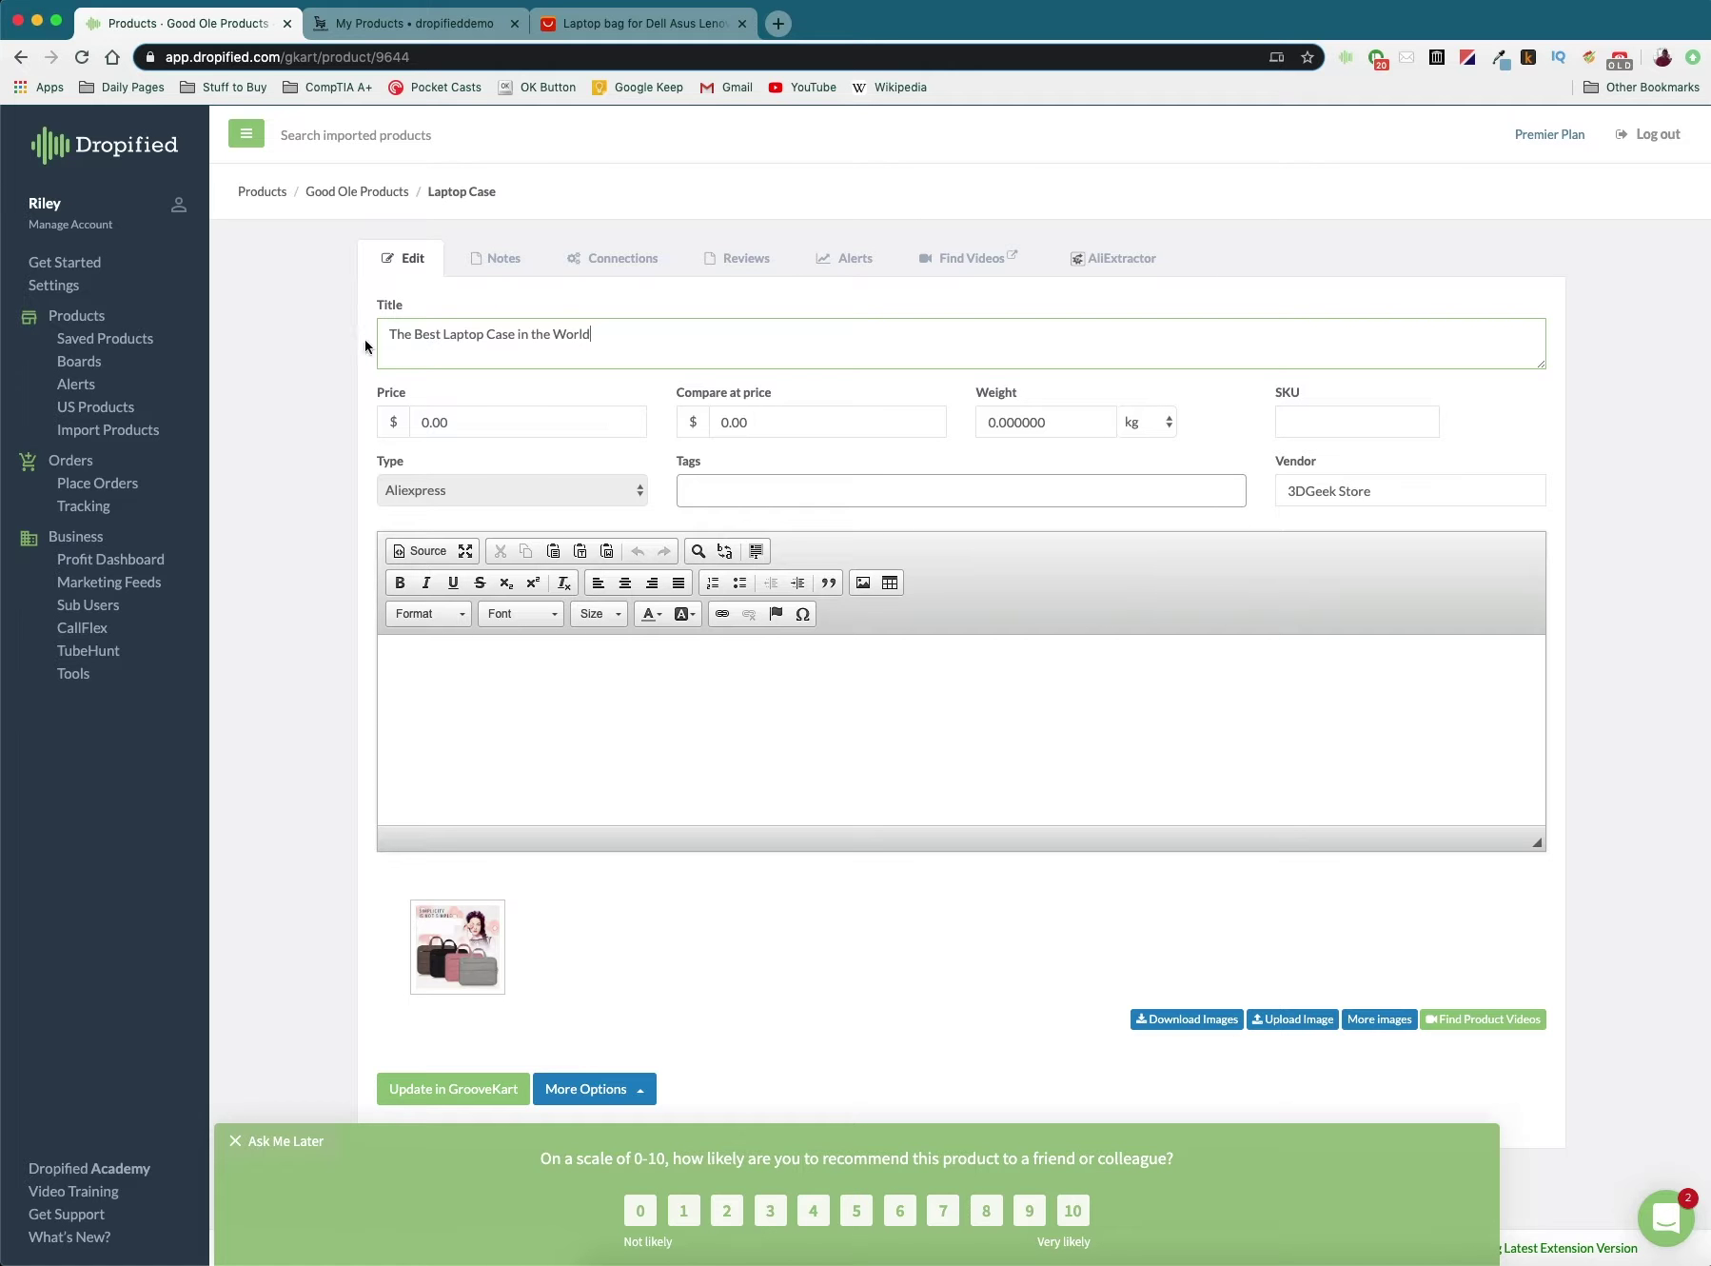
click(443, 1089)
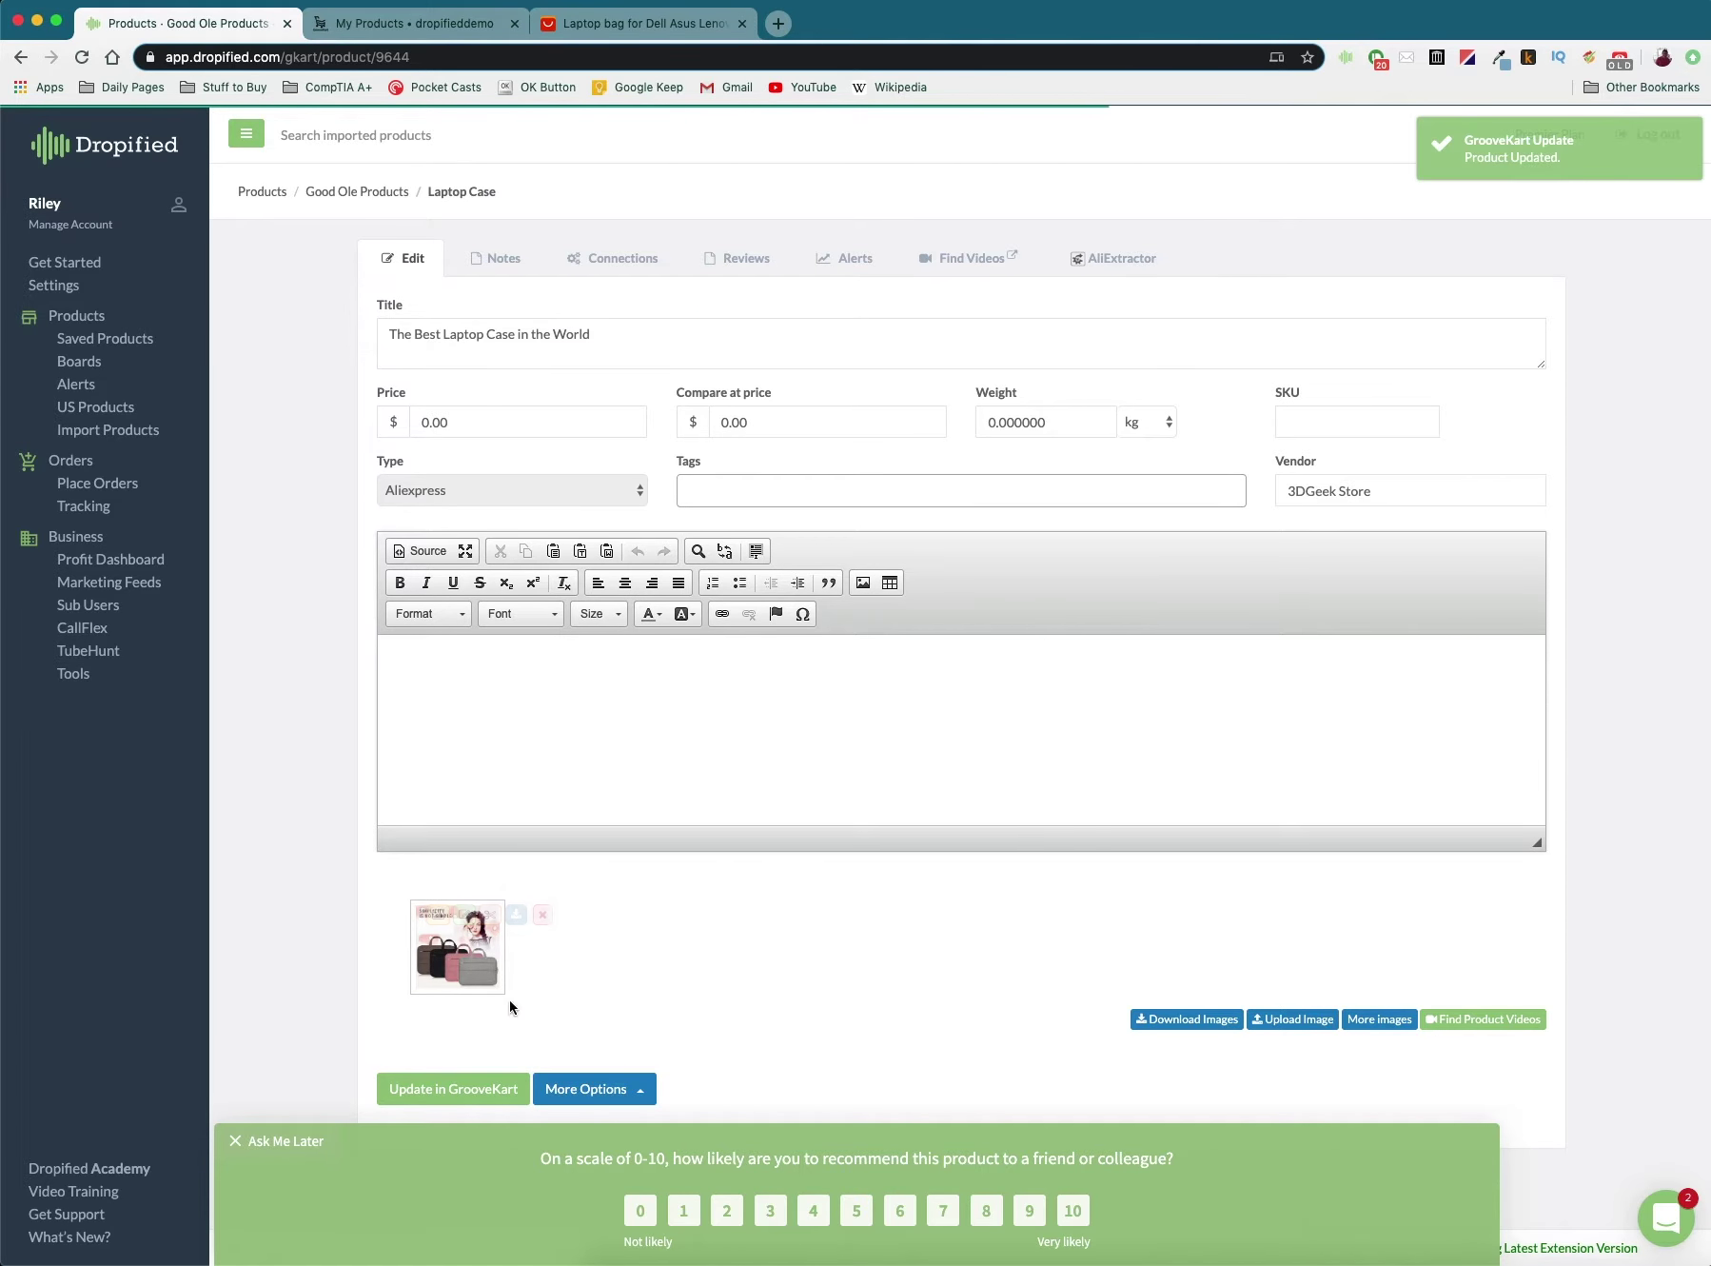
click(384, 28)
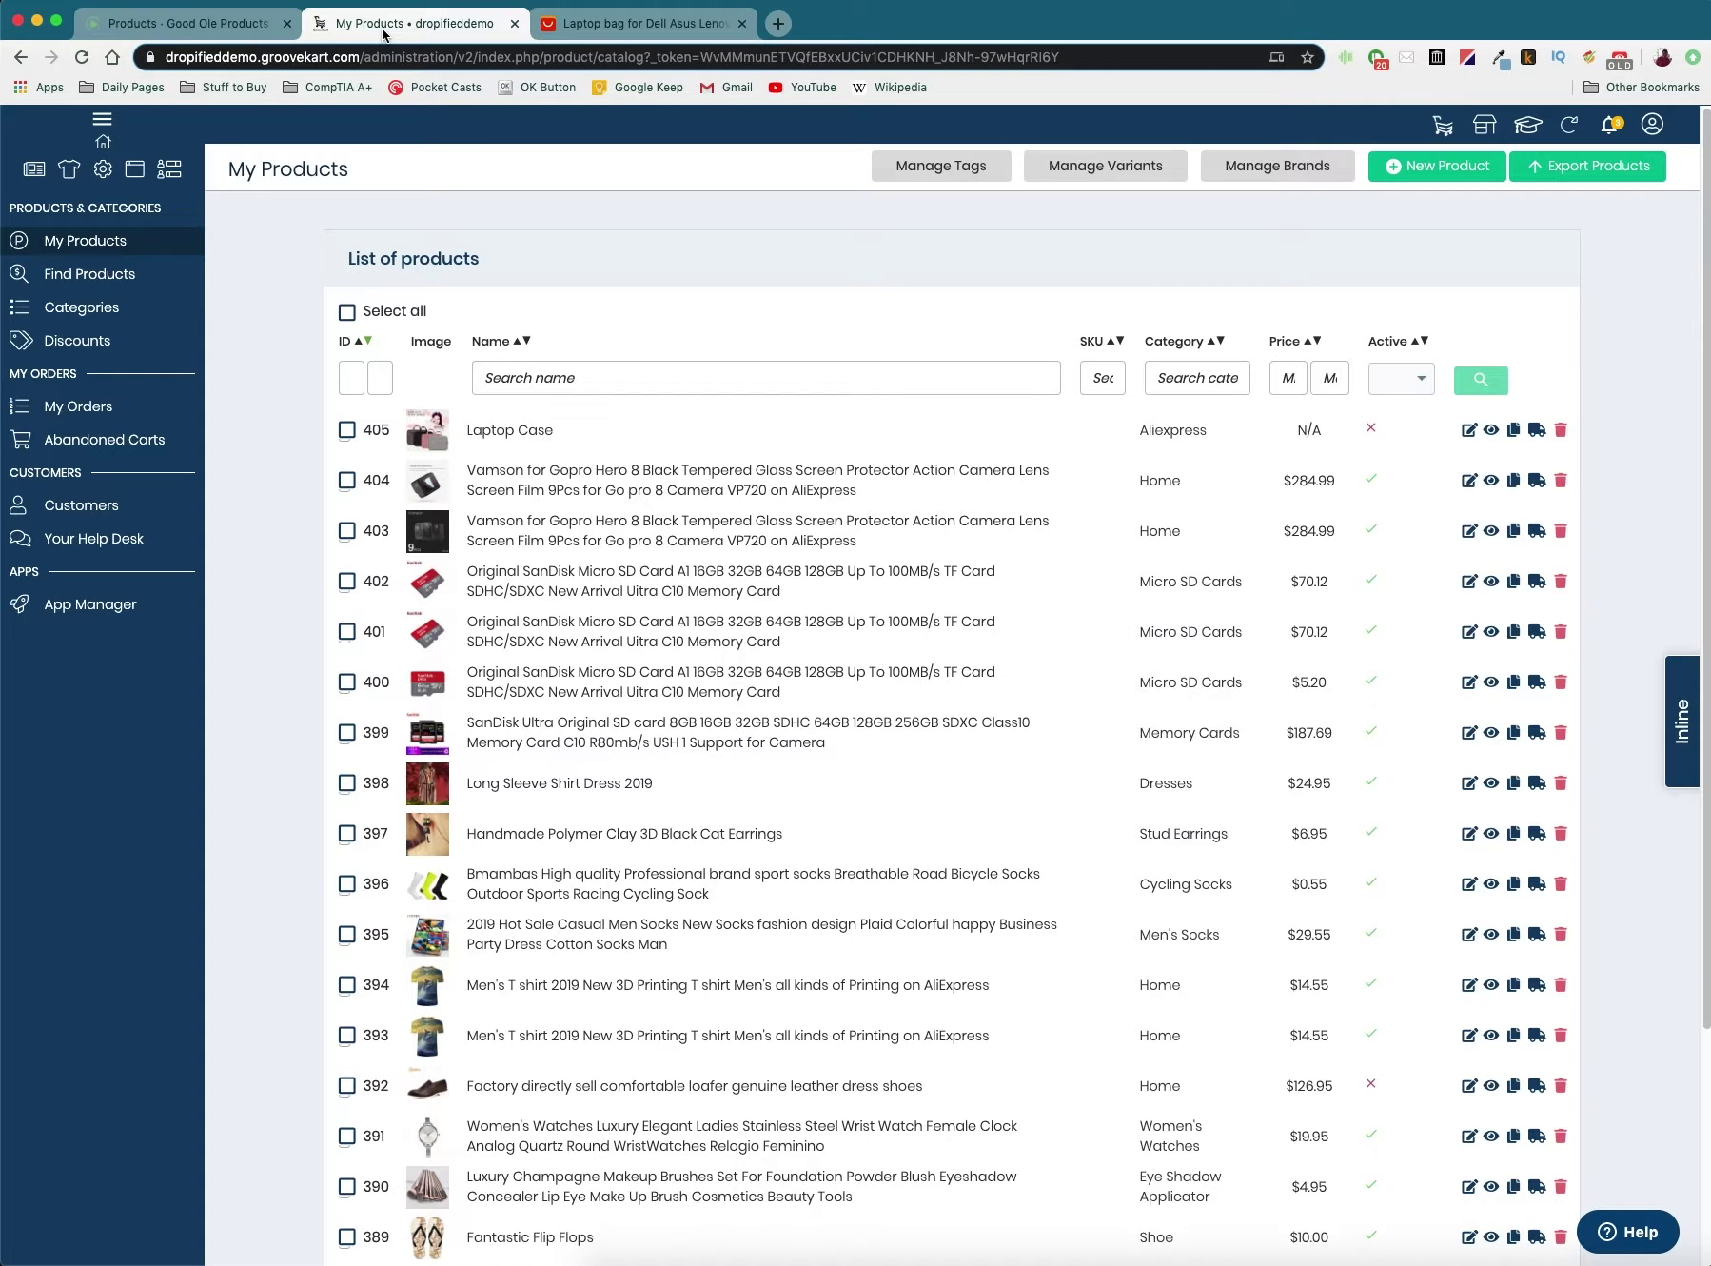
click(134, 245)
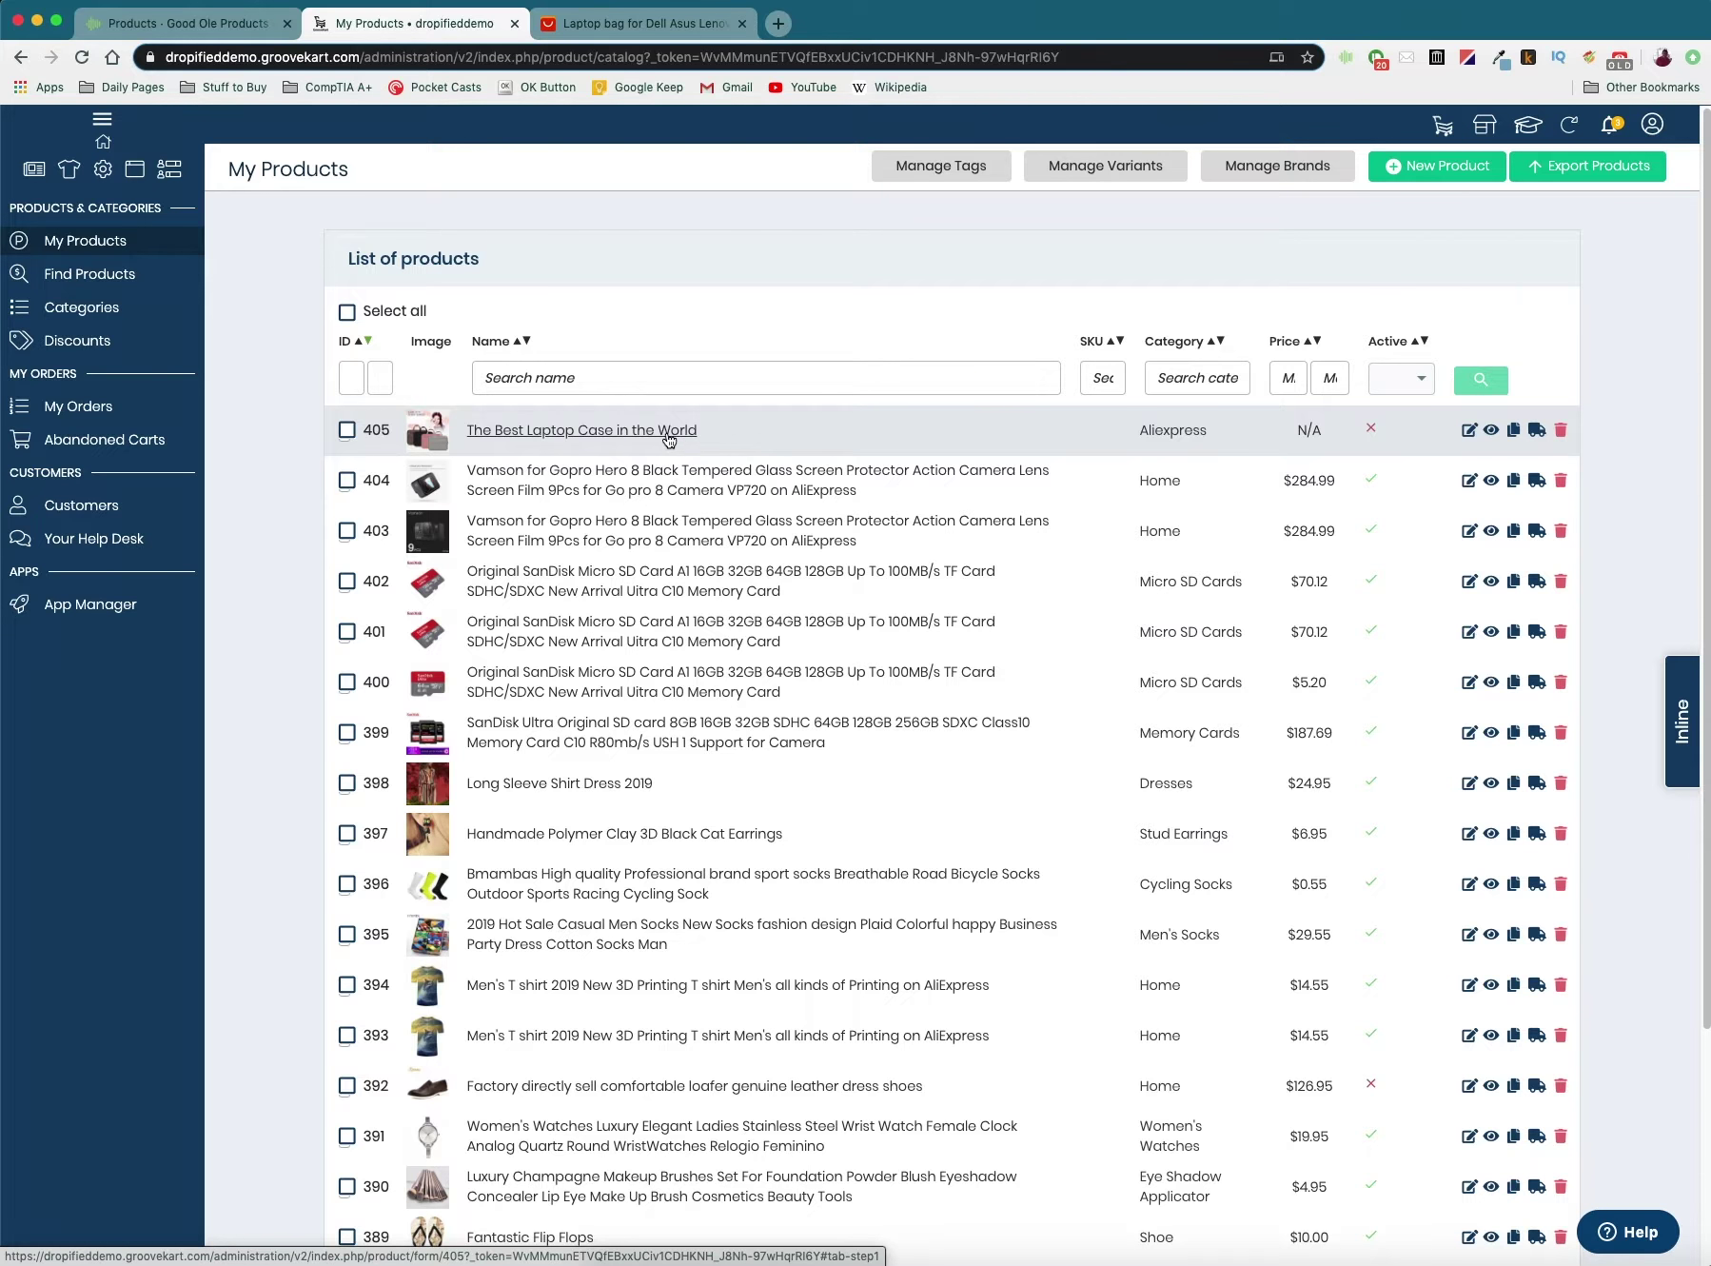
key(ctrl+shift+Tab)
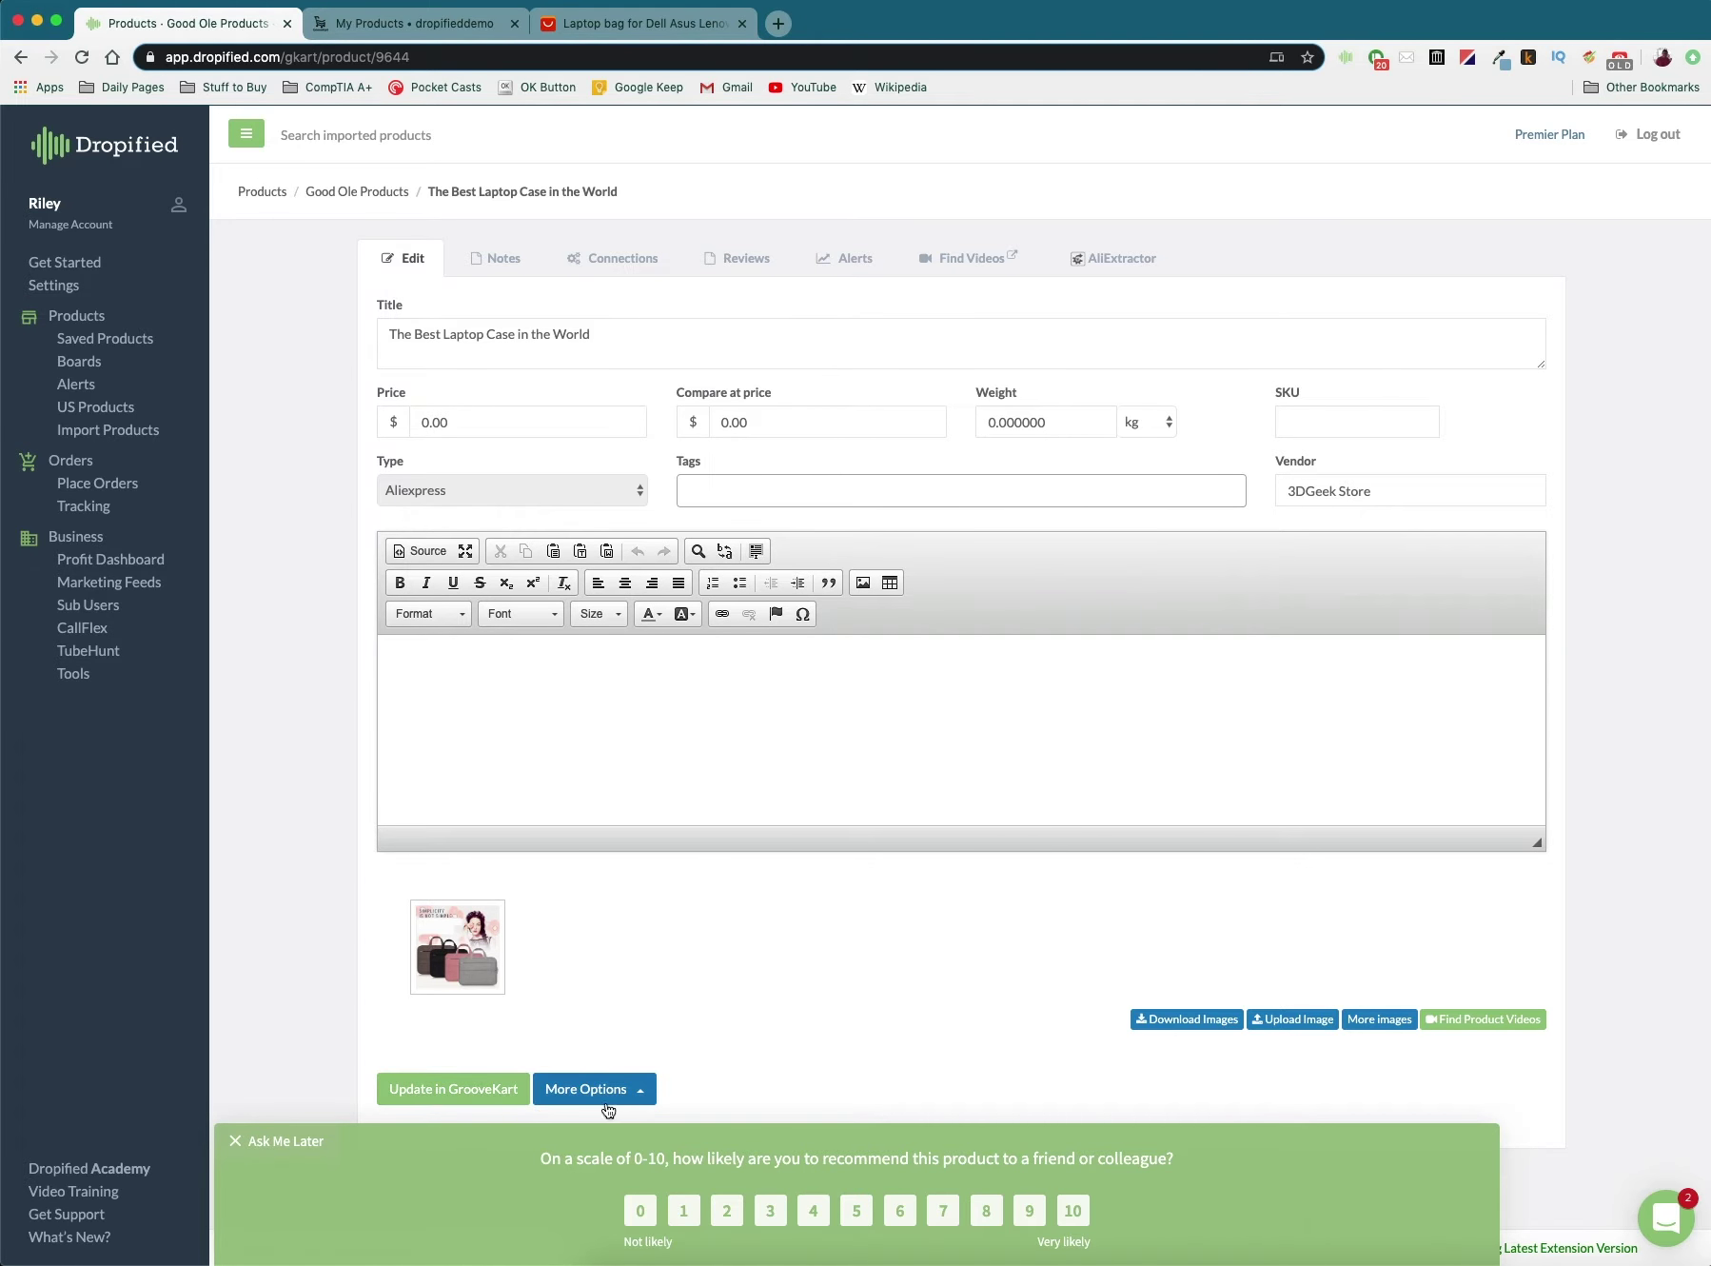
click(638, 1093)
click(643, 1100)
click(639, 1092)
click(640, 1090)
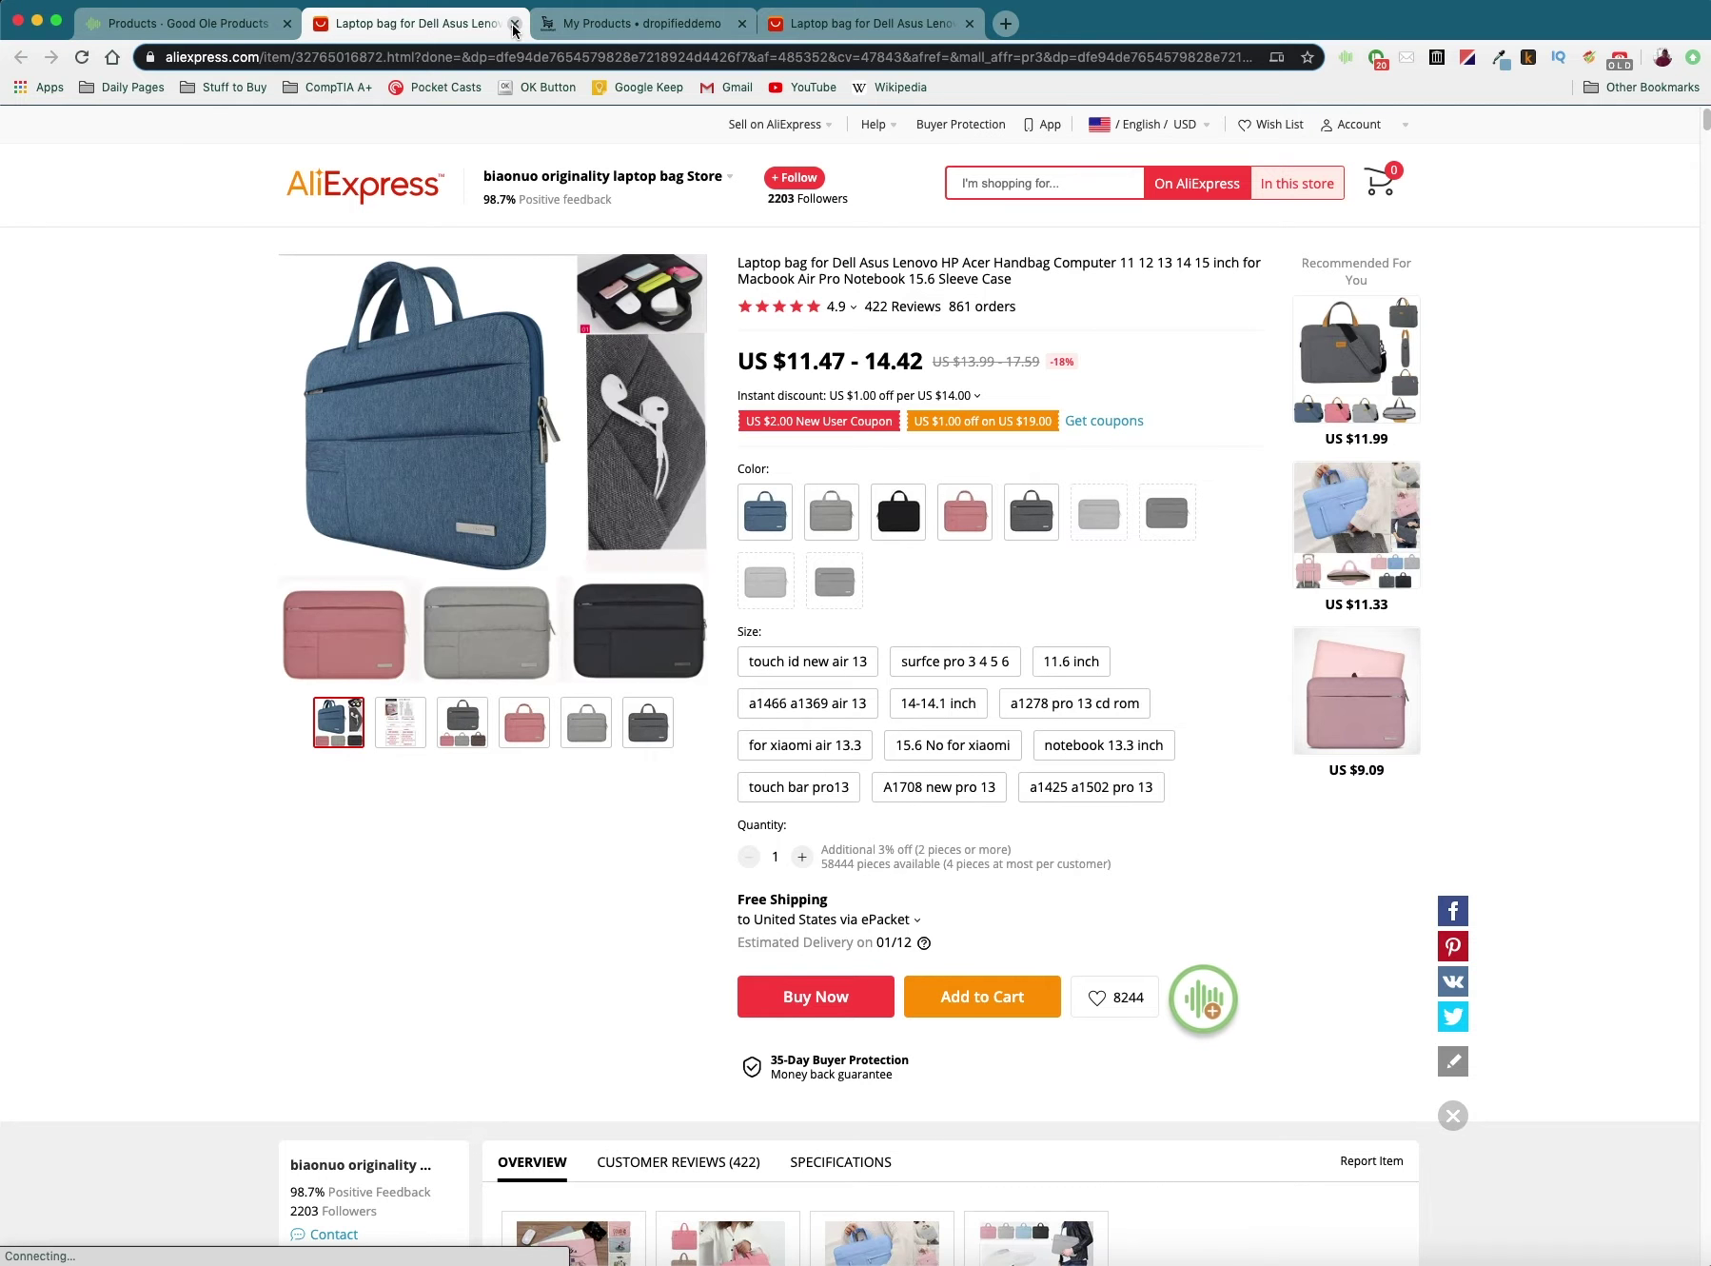
click(514, 23)
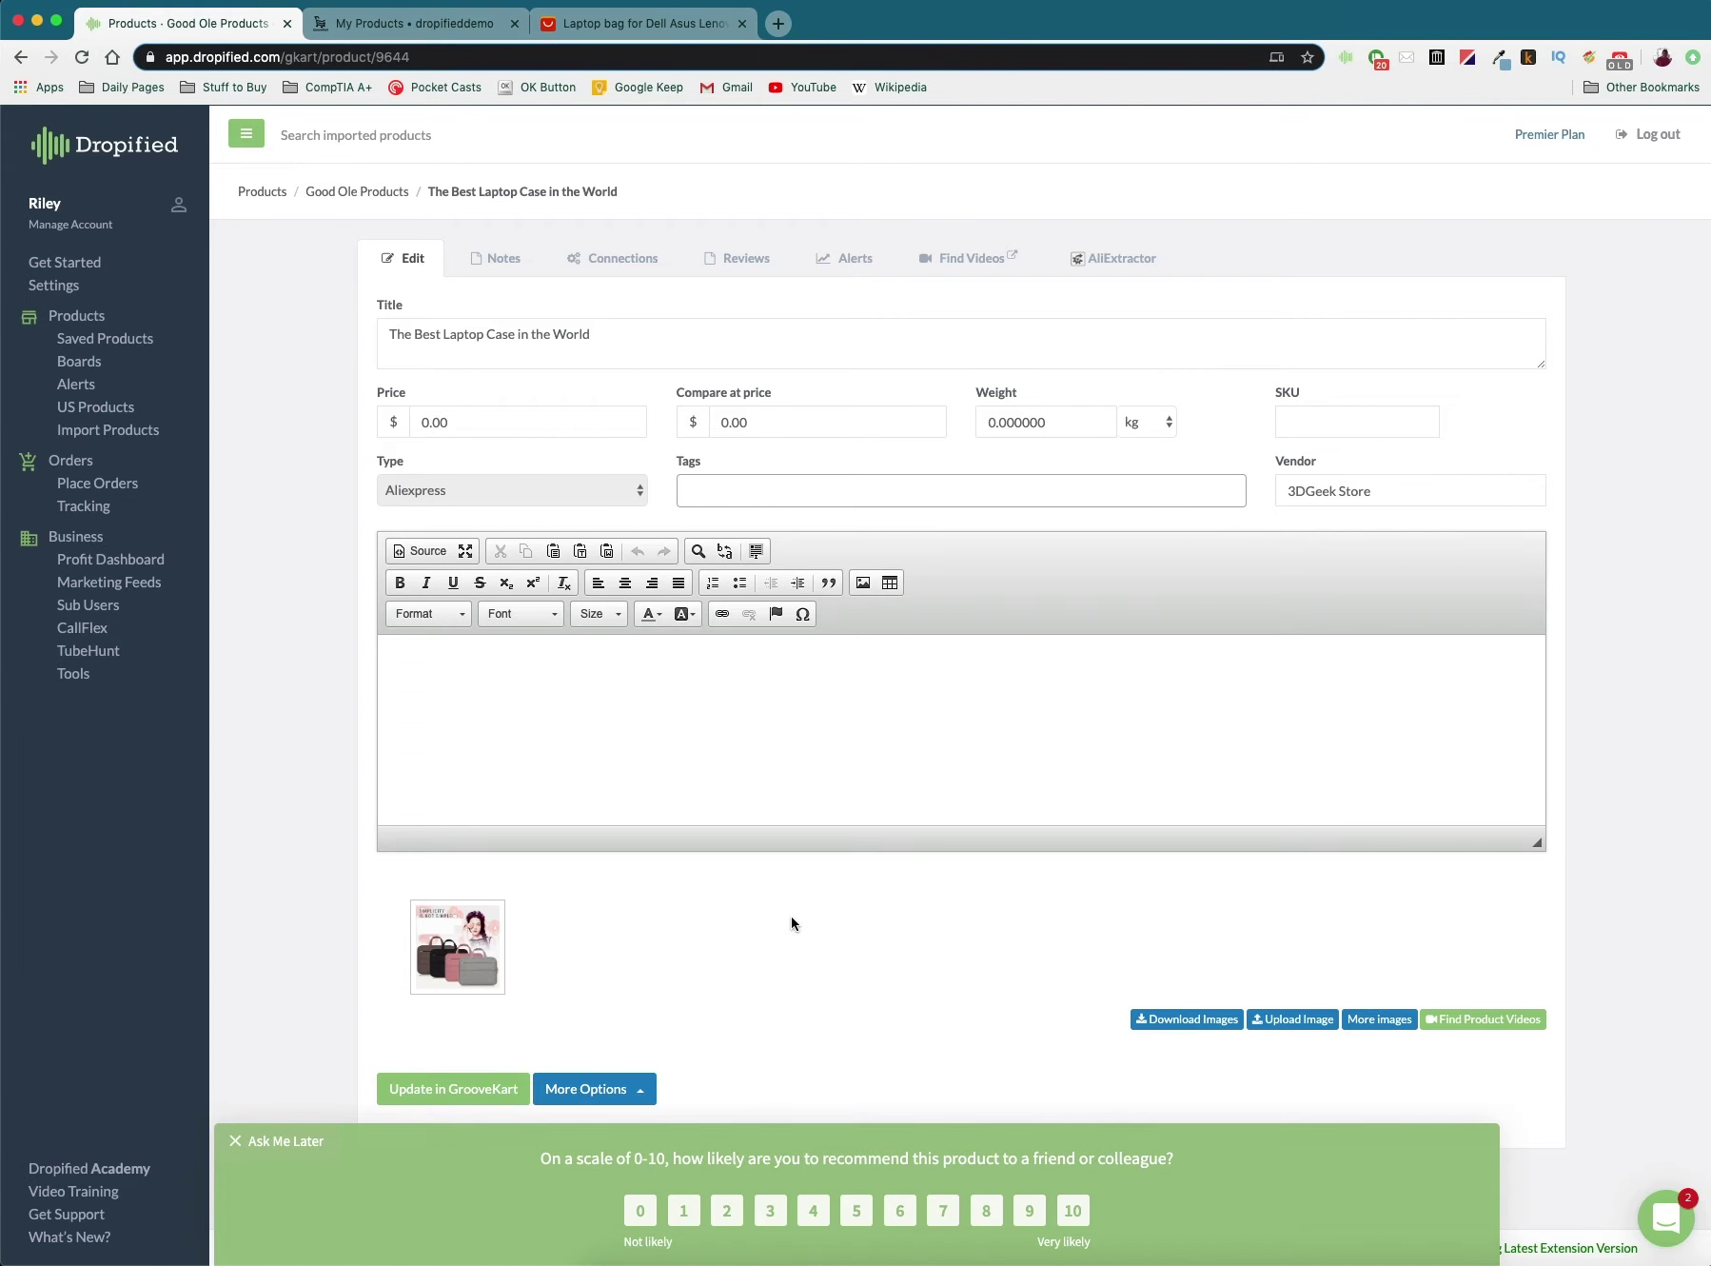